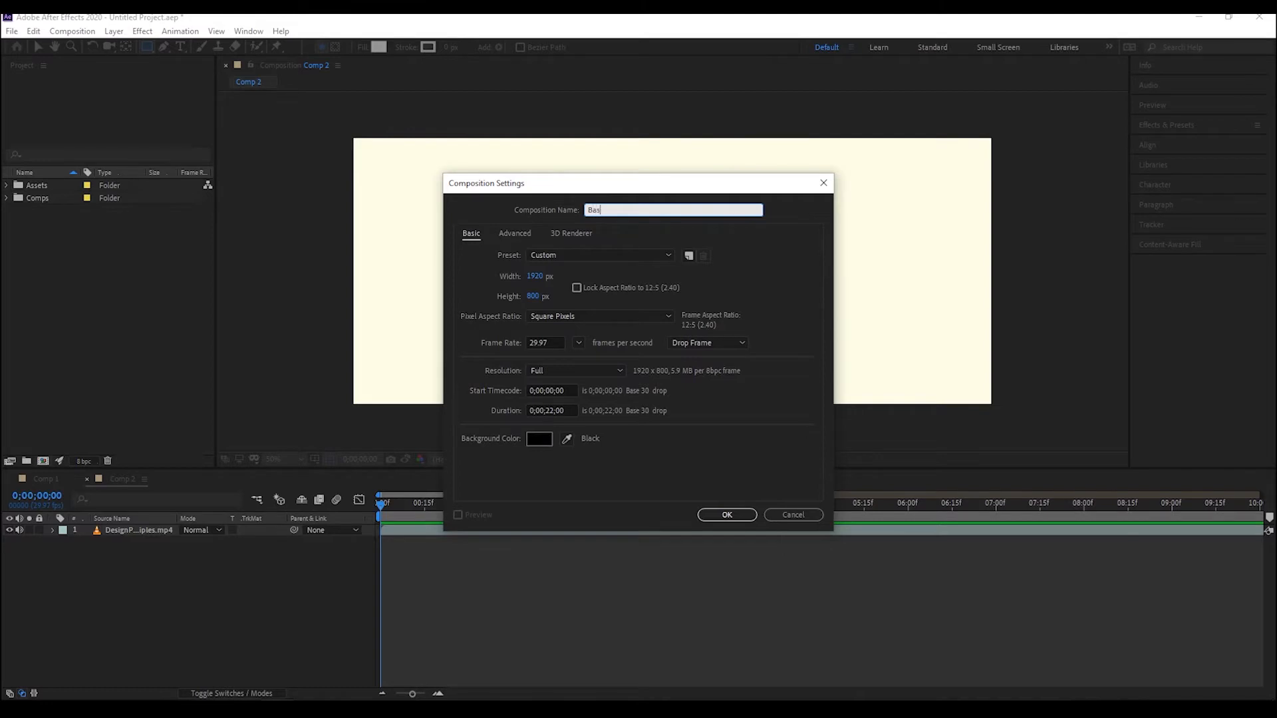
Create a composition named Basic Animation with the HDTV 1080 25 preset and a duration of 10 seconds
text(Anim)
text(mation)
click(559, 256)
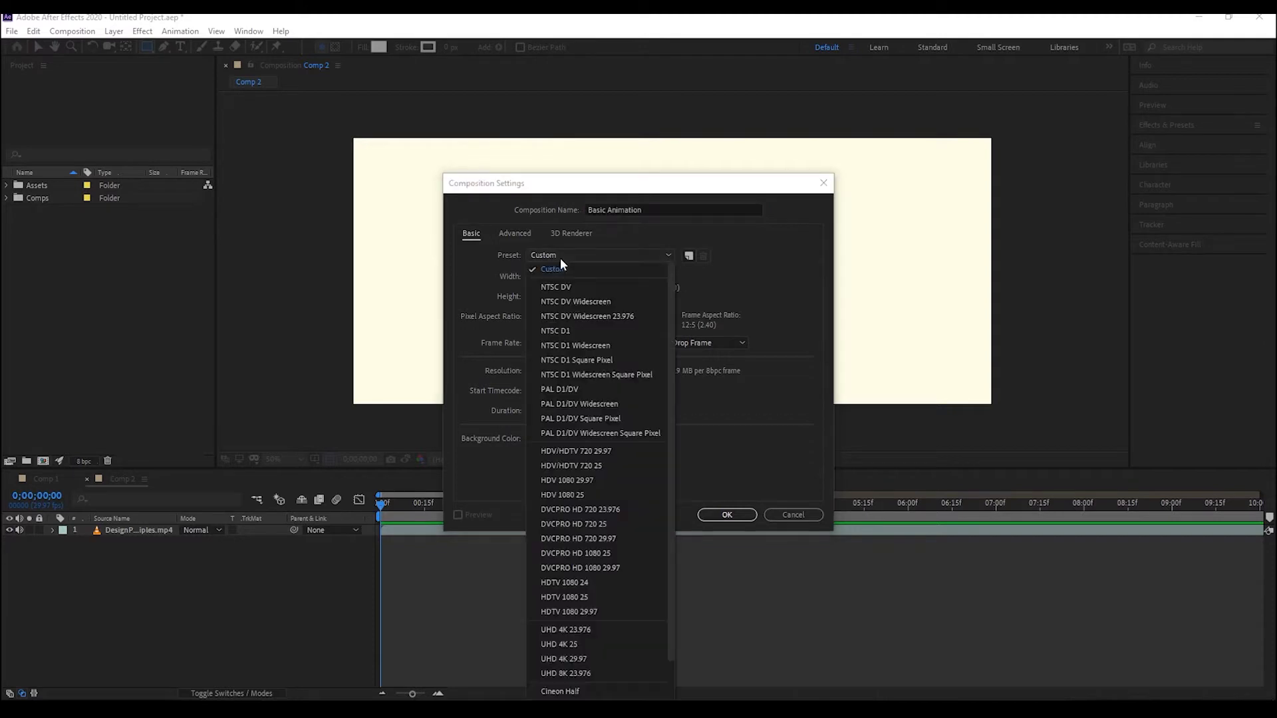
click(593, 595)
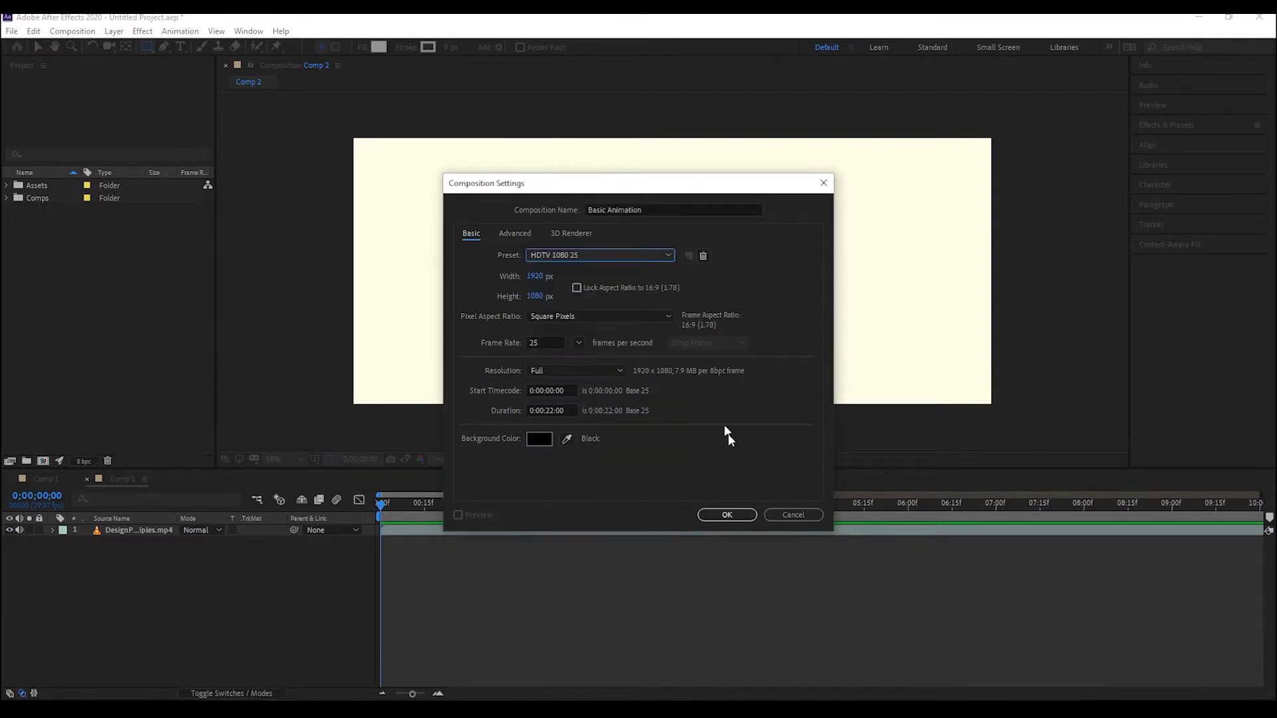
key(BackSpace)
key(BackSpace)
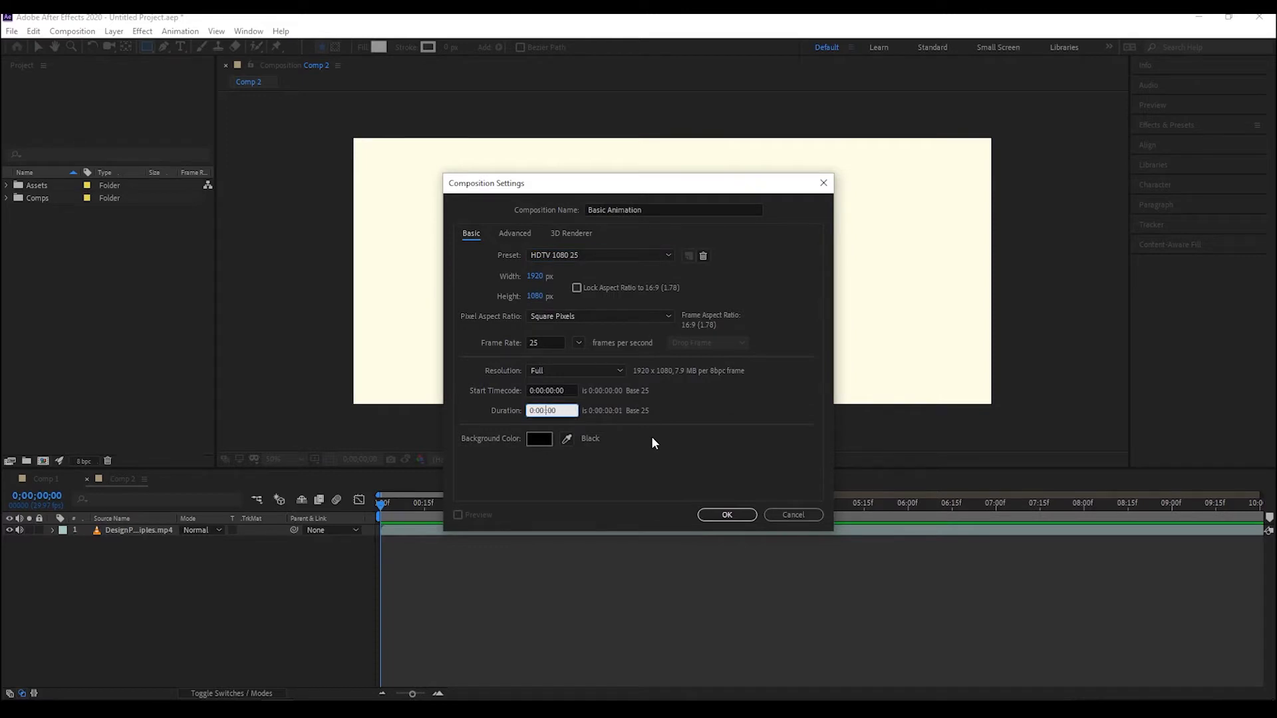
text(10:)
click(710, 520)
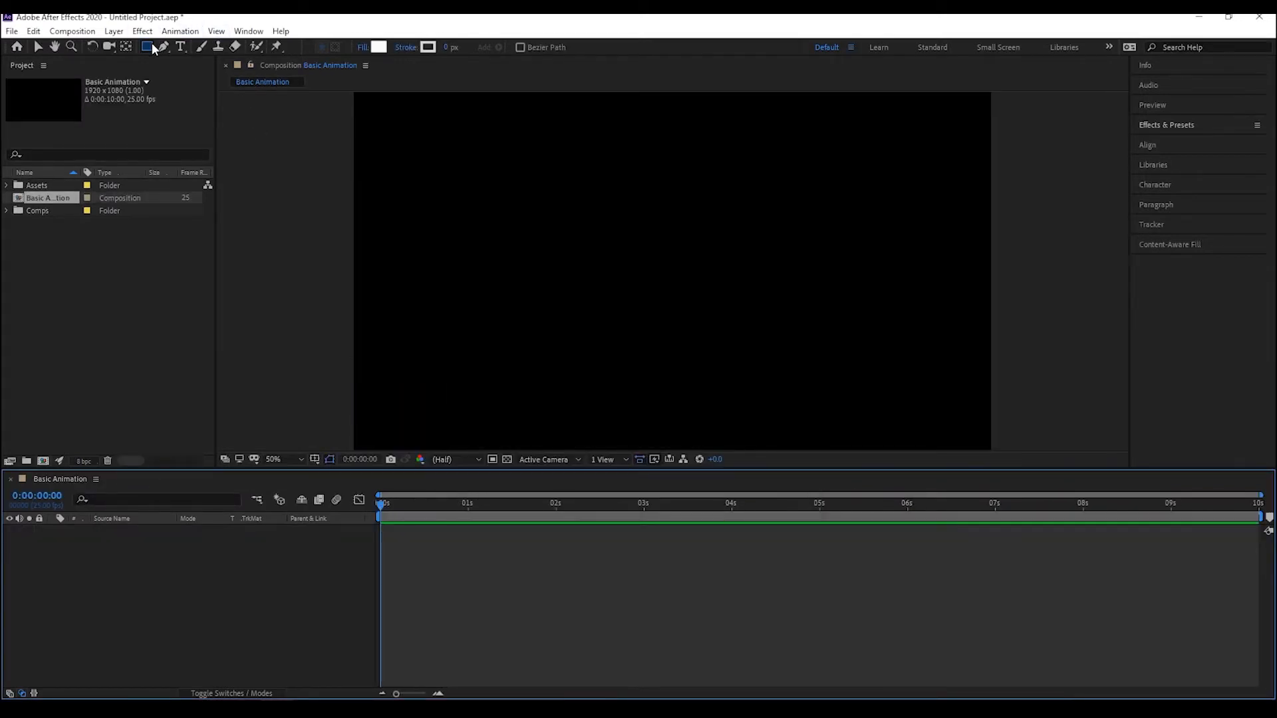
Draw a white rectangle covering most of the frame and expand the shape layer's transform properties
drag(428, 140, 928, 423)
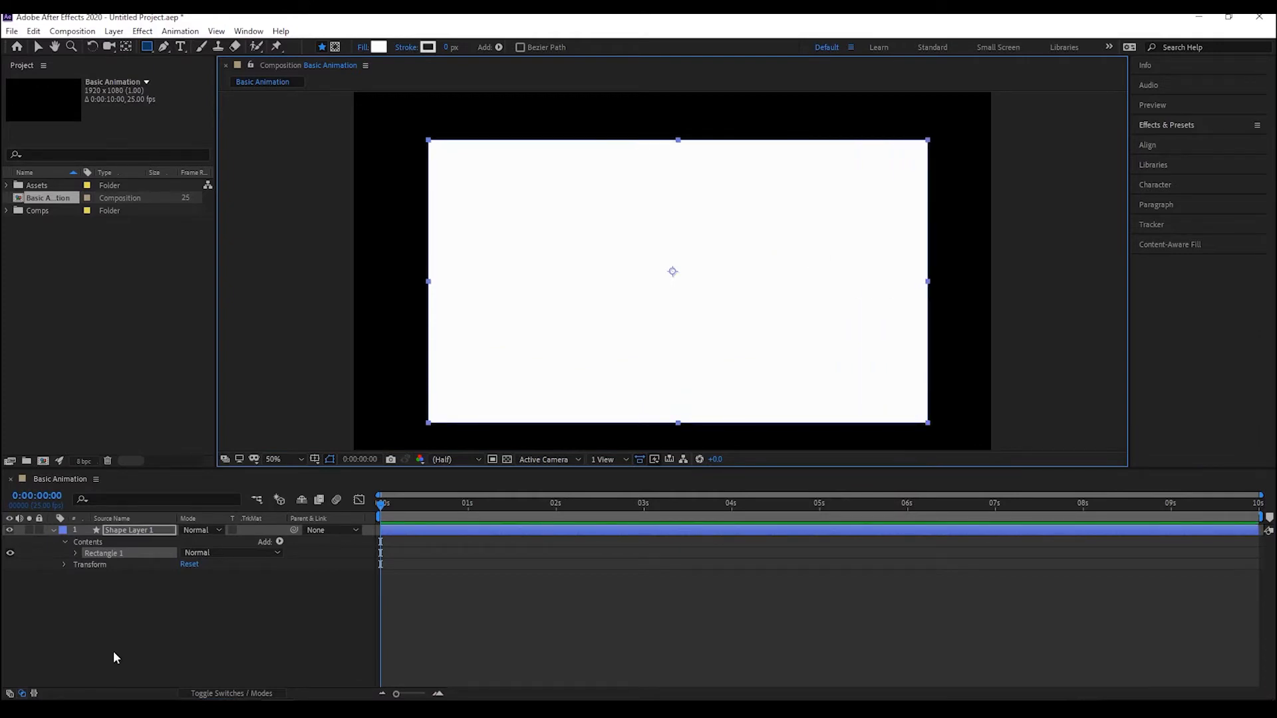
click(65, 564)
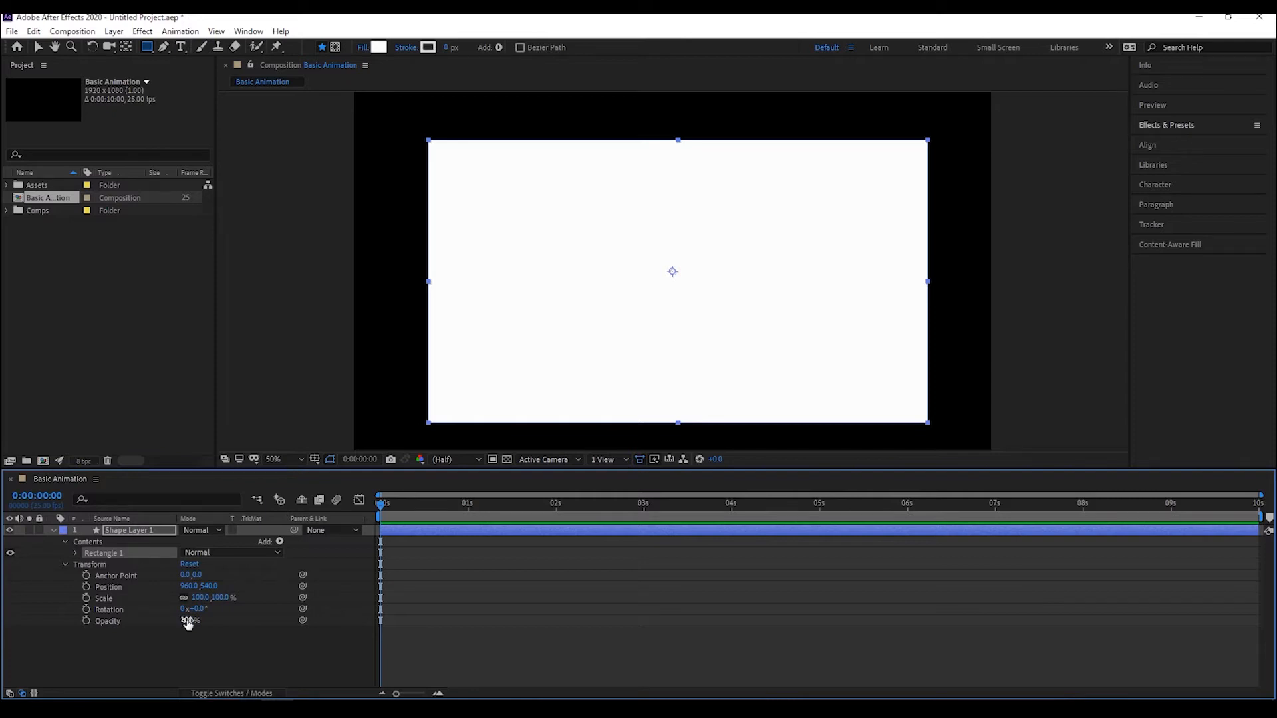
Try out different opacity, scale and position values on the rectangle's layer and undo the changes
mouse_move(188, 622)
mouse_down()
mouse_move(121, 621)
mouse_move(237, 621)
mouse_move(145, 618)
mouse_move(228, 607)
mouse_move(177, 609)
mouse_move(200, 609)
mouse_up()
mouse_move(197, 598)
mouse_down()
mouse_move(216, 597)
mouse_move(175, 598)
mouse_move(219, 598)
mouse_move(200, 601)
mouse_up()
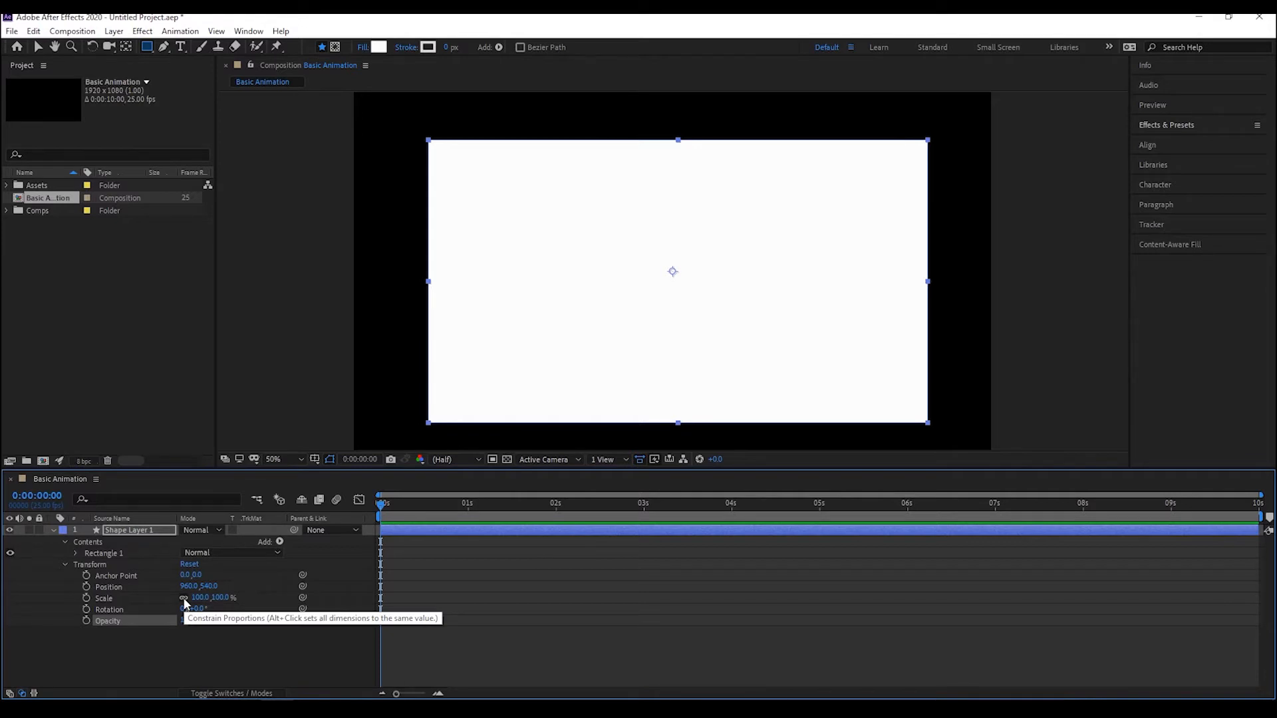
click(186, 591)
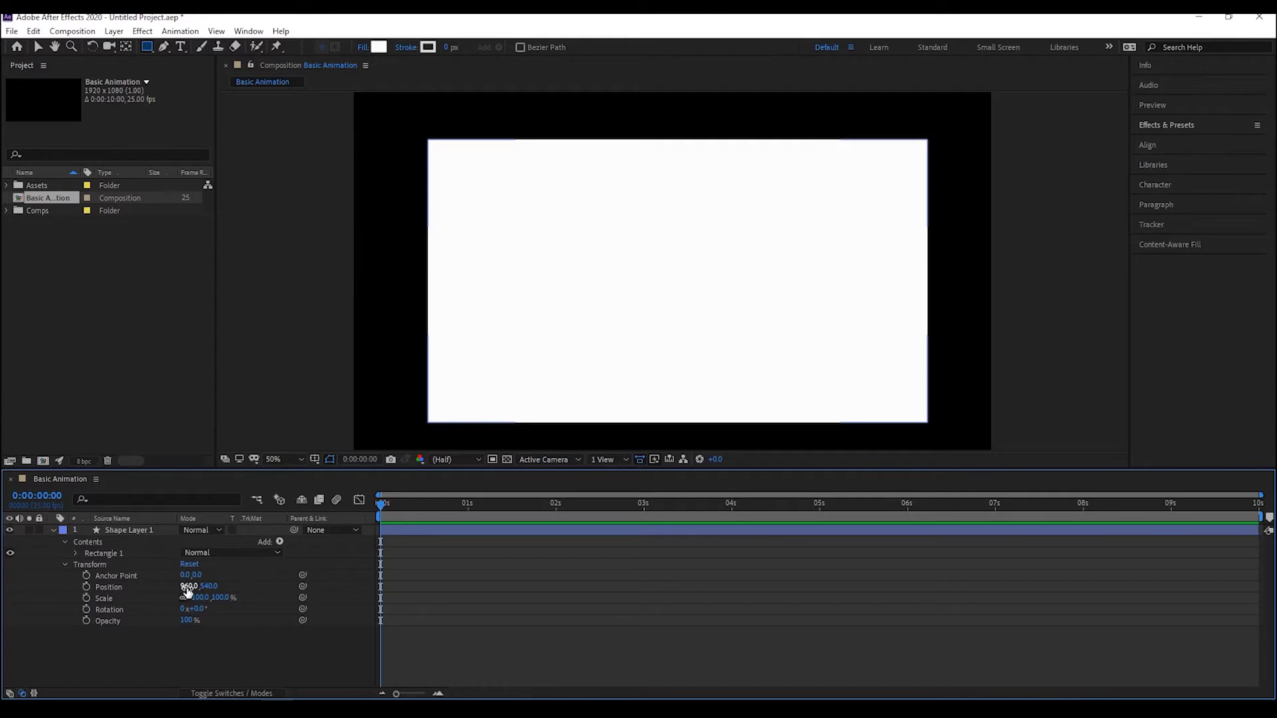
drag(188, 591, 1, 594)
drag(211, 587, 1, 628)
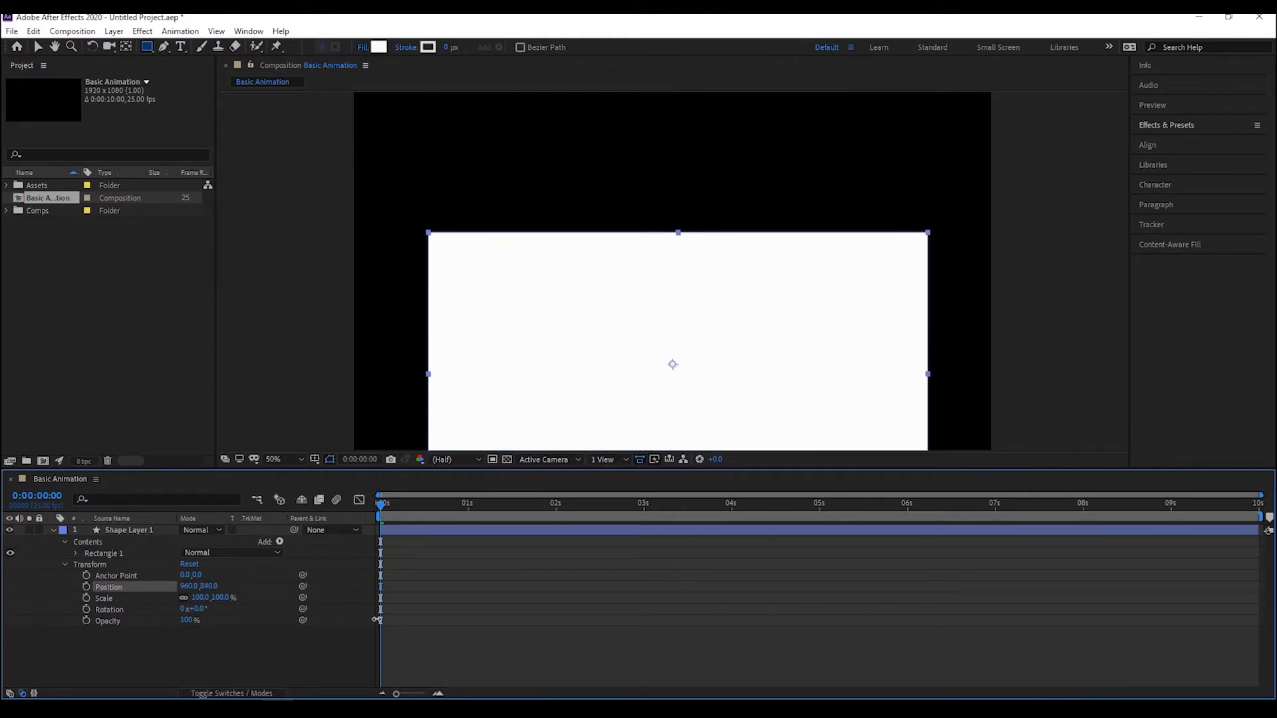
key(ctrl+z)
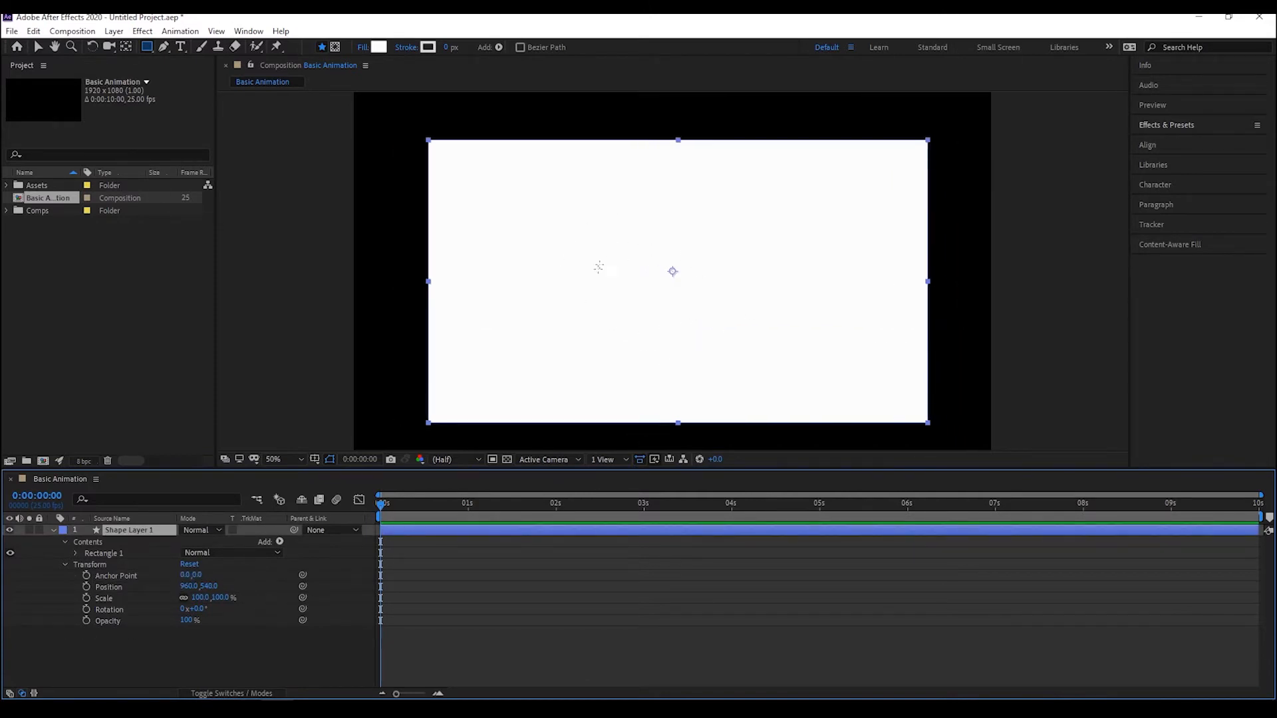
Move the rectangle's anchor point around with the Pan Behind tool, and center it in the shape
click(126, 47)
drag(670, 273, 429, 149)
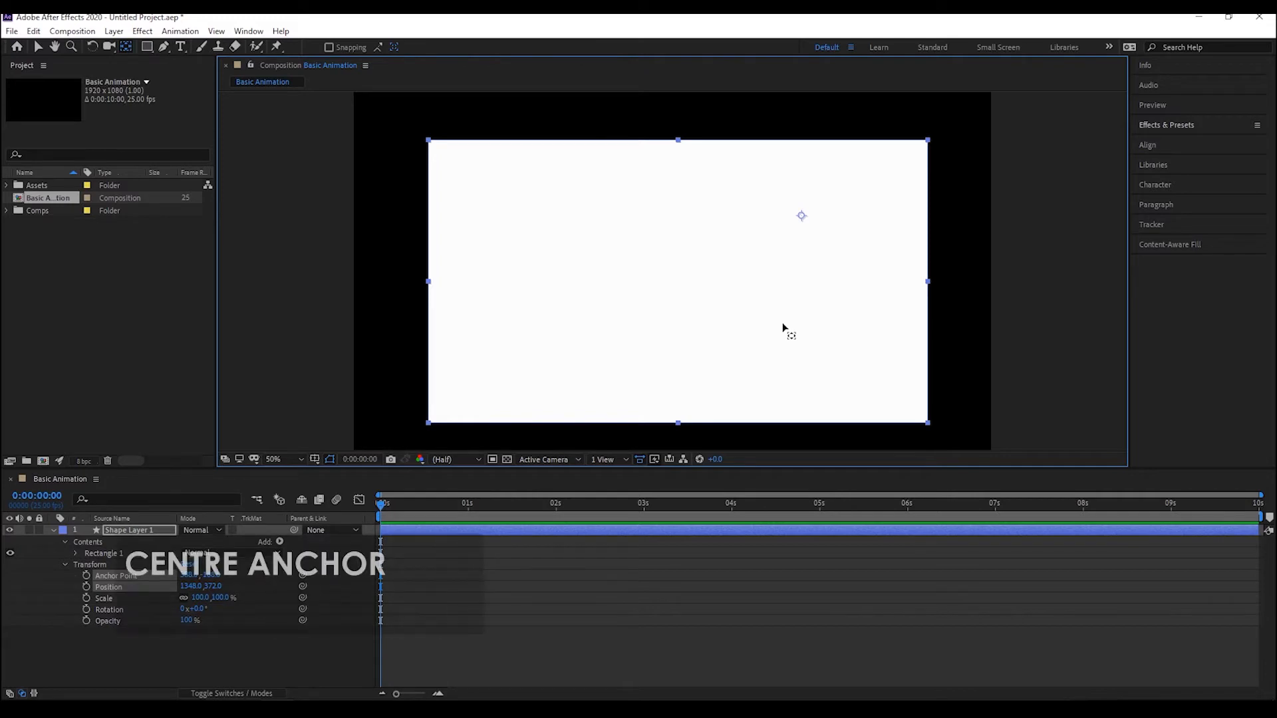
key(ctrl+alt+Home)
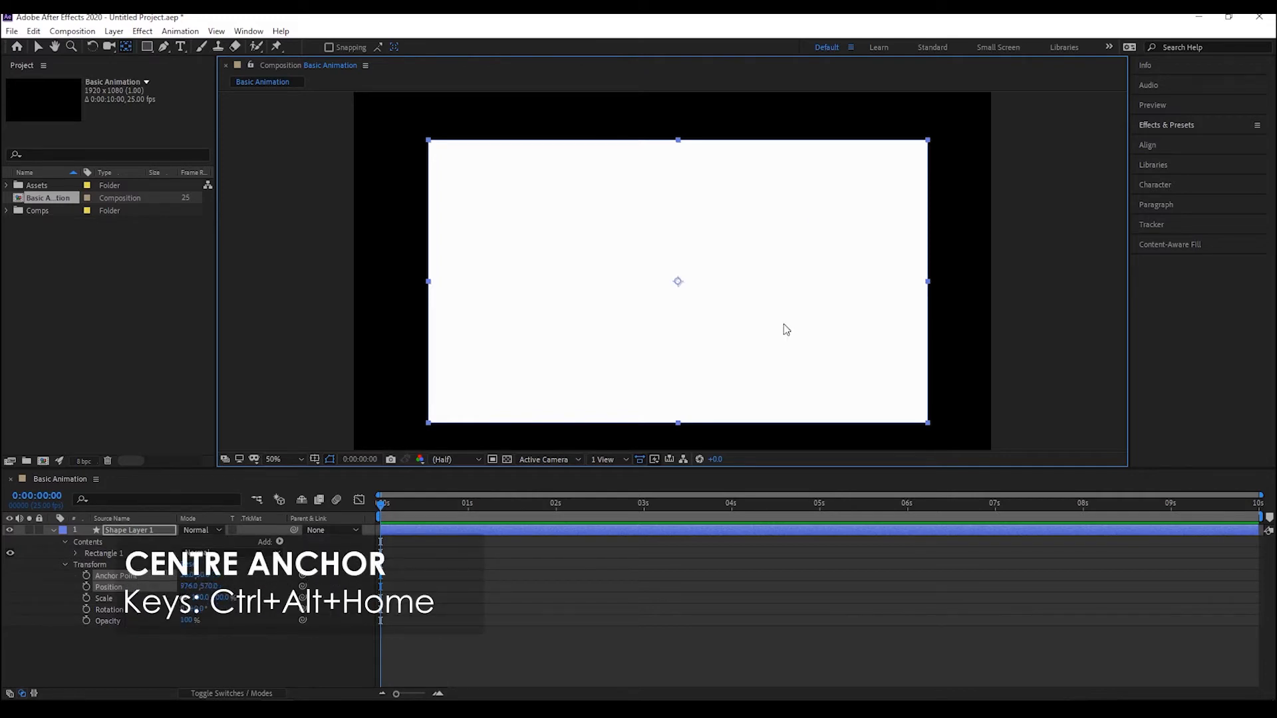
Keyframe the rectangle's position at 0 seconds, and move it beyond the frame's right edge to about 2718, 570 at 1 second
click(65, 619)
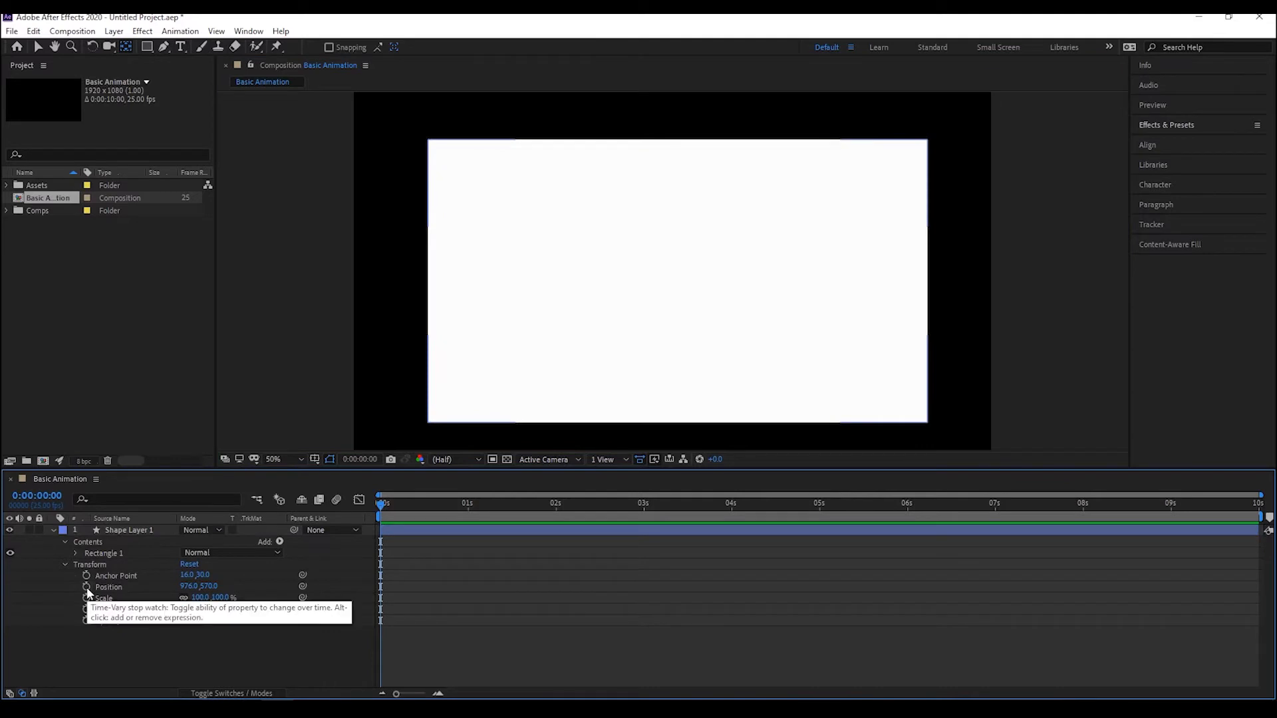
click(86, 587)
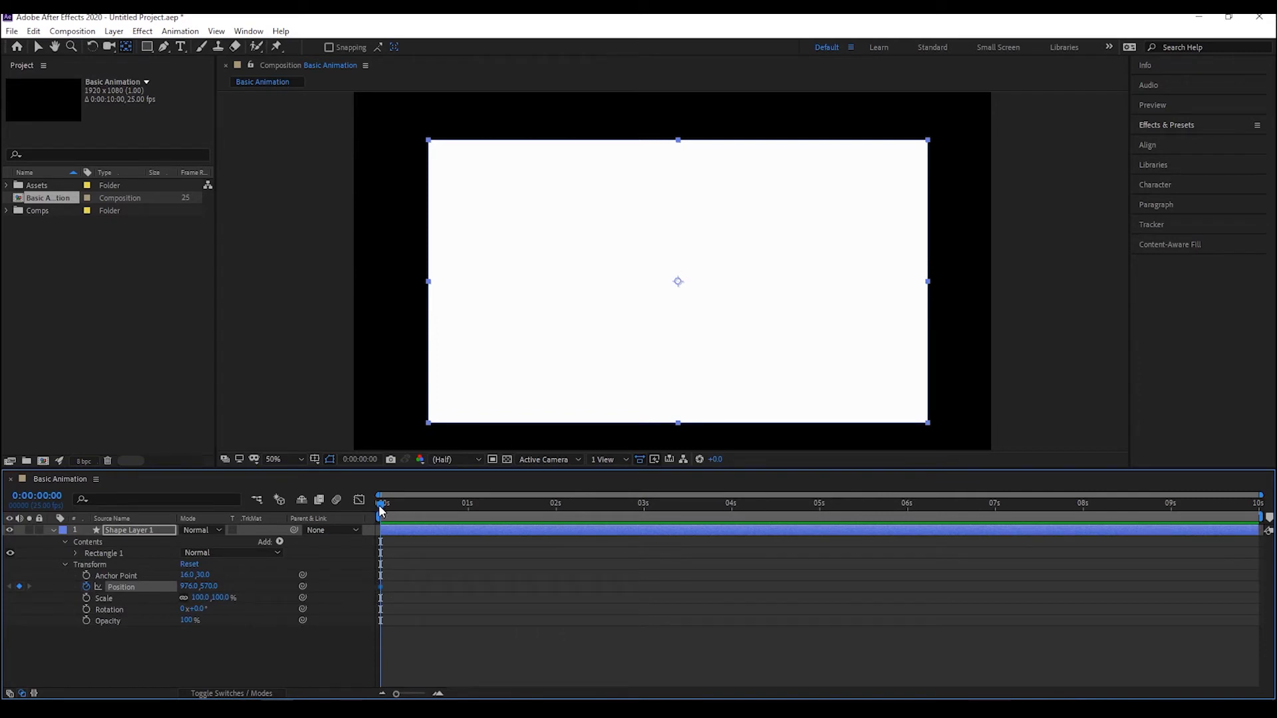
drag(381, 509, 468, 515)
click(45, 496)
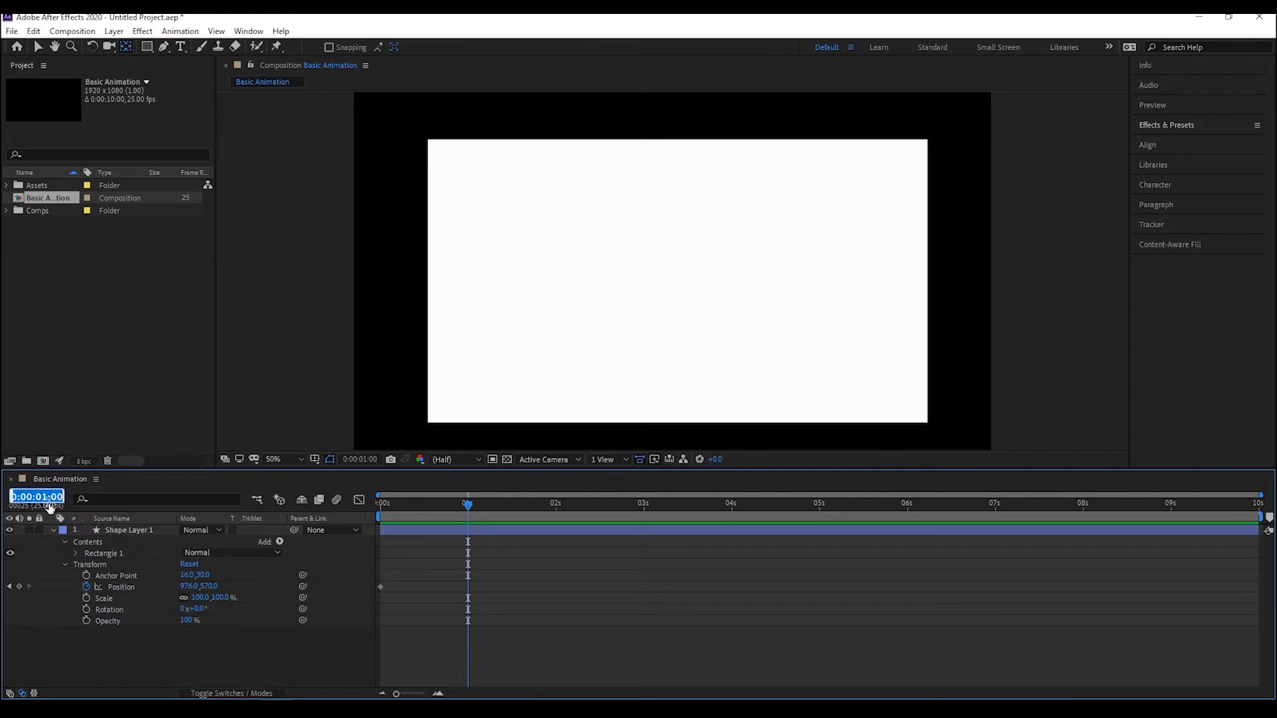
click(466, 504)
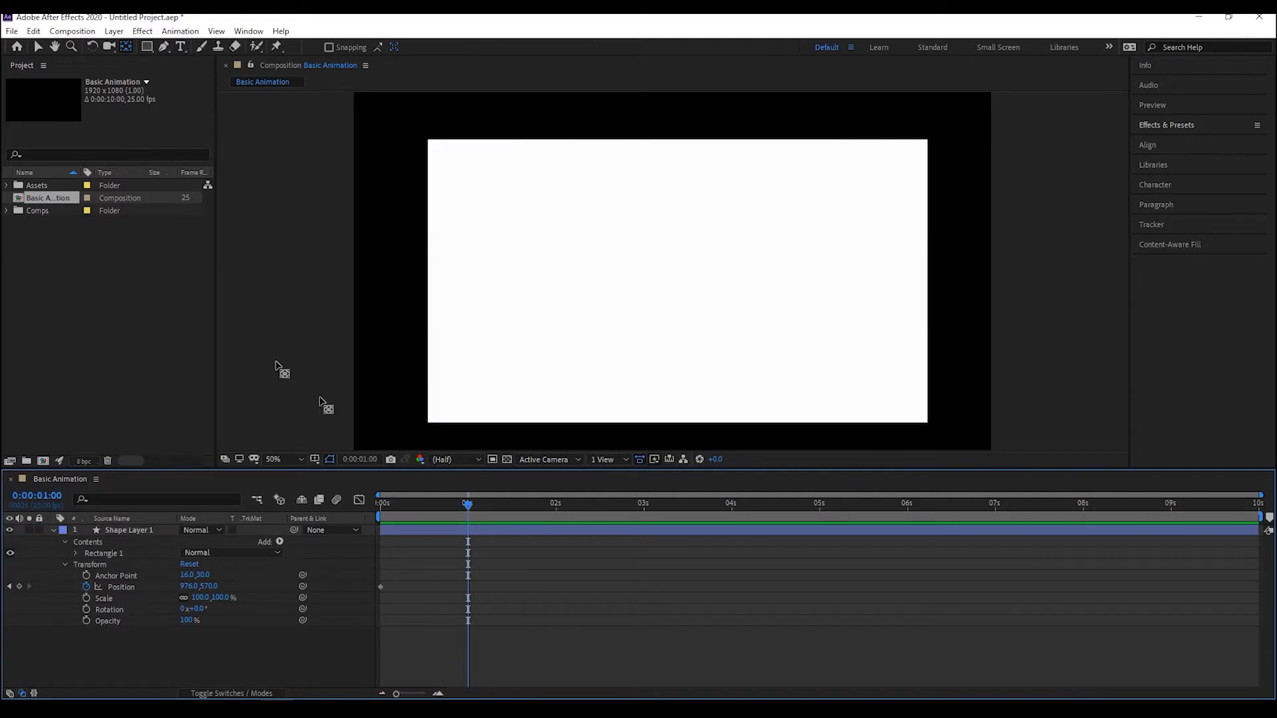
click(38, 48)
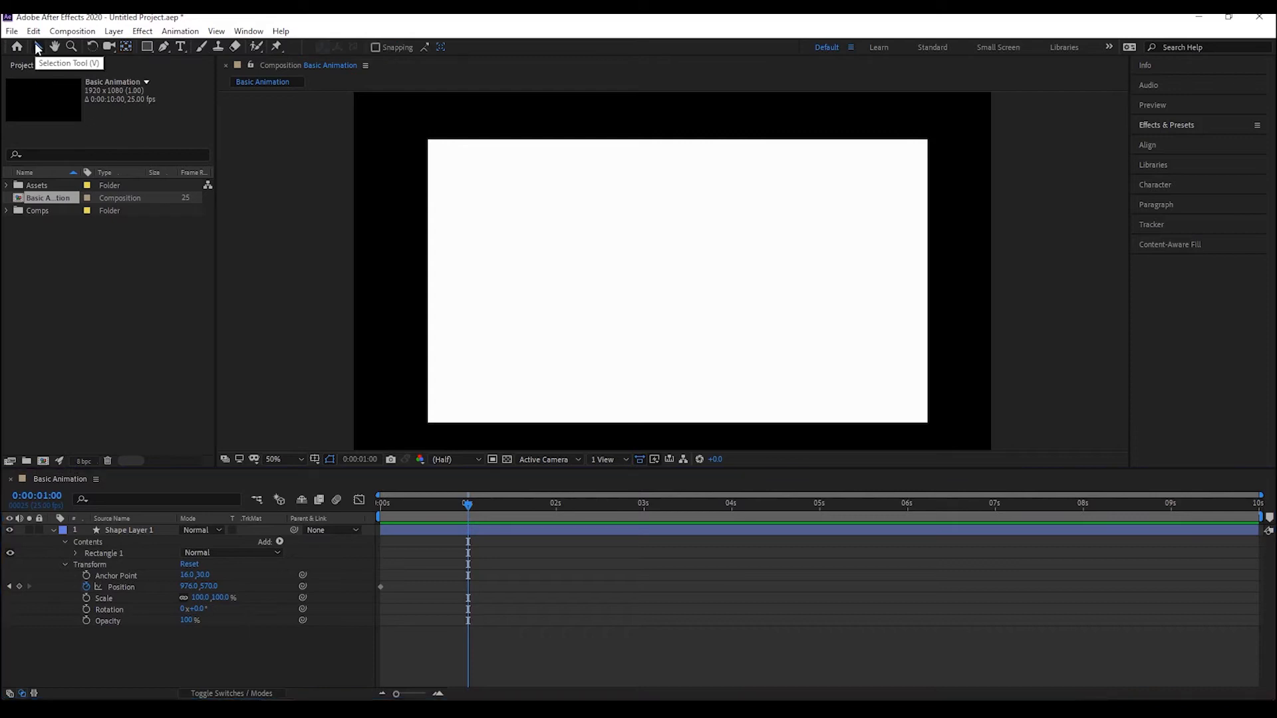
click(516, 250)
drag(513, 237, 1094, 253)
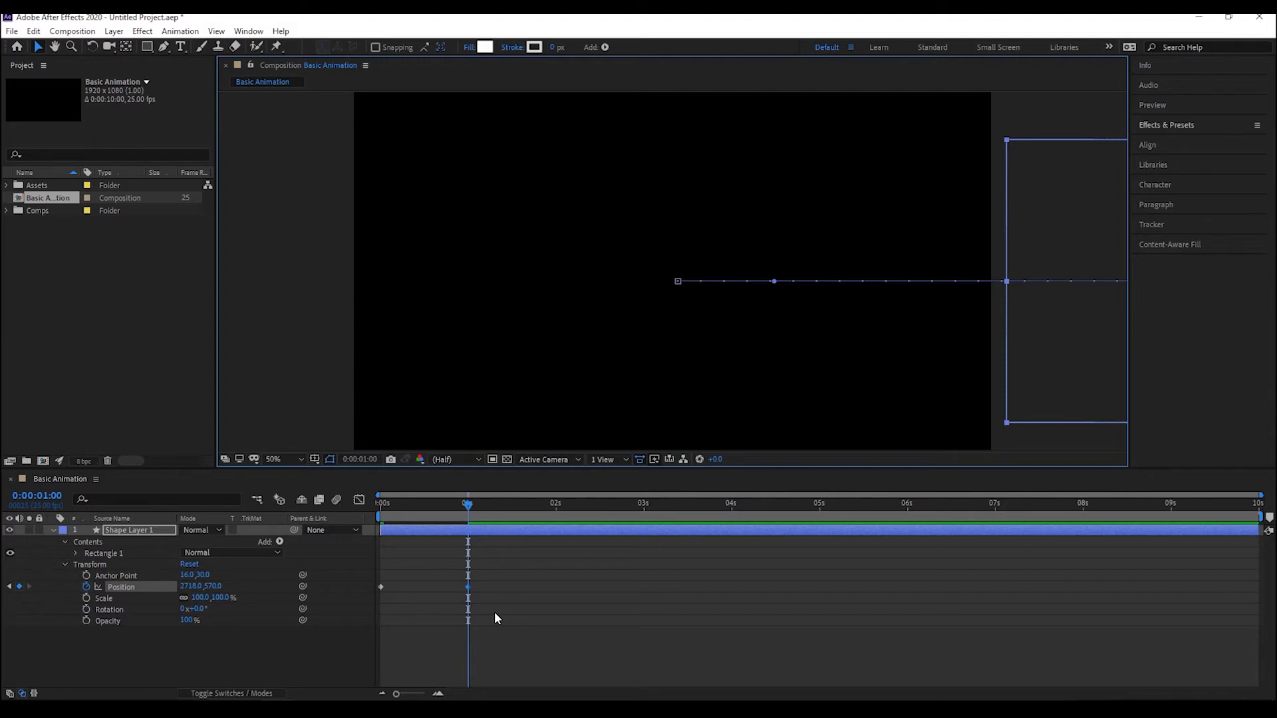
Move the rectangle back into the frame to about 1022, 570 at 2 seconds, and preview the animation from the start
drag(504, 505, 556, 508)
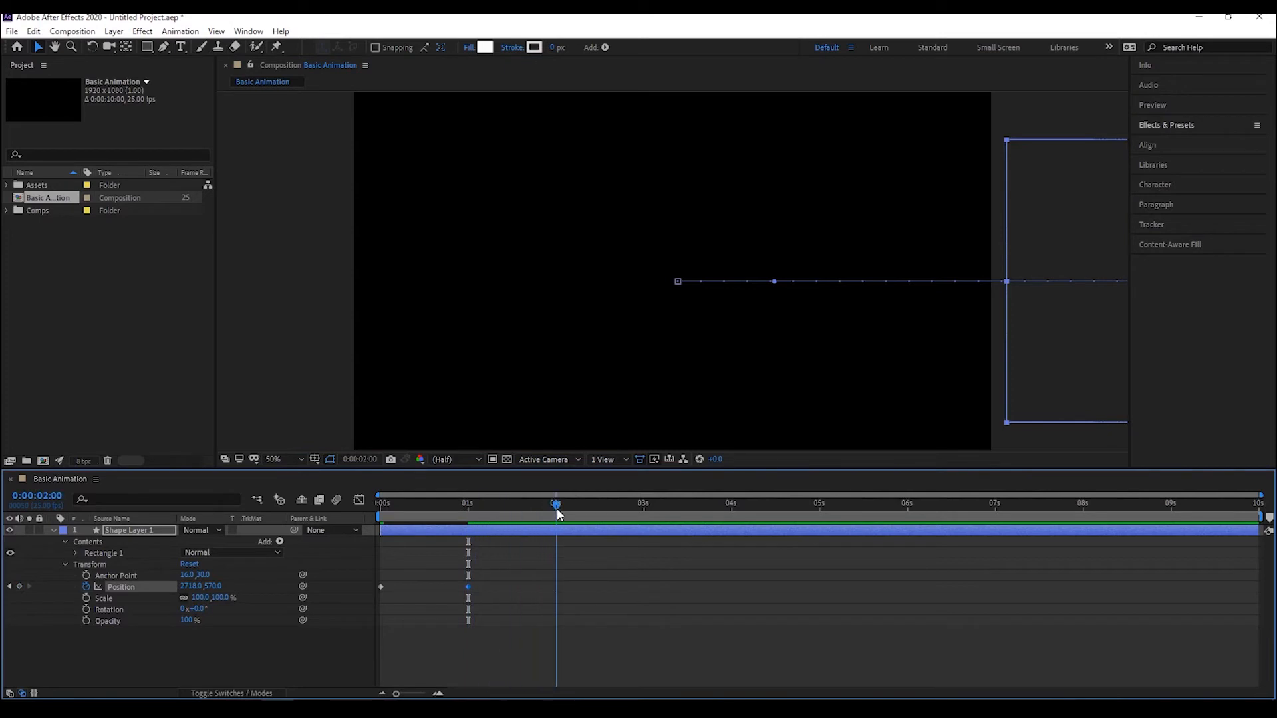
click(1056, 322)
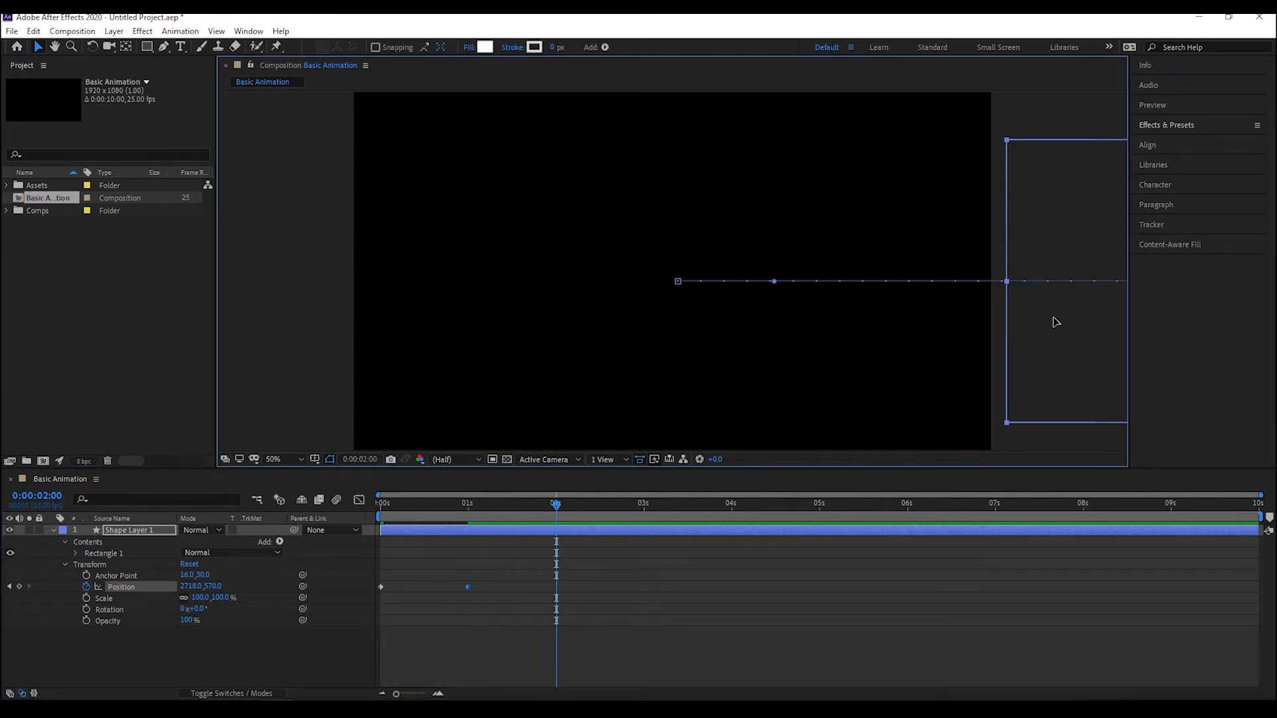
drag(1056, 322, 493, 322)
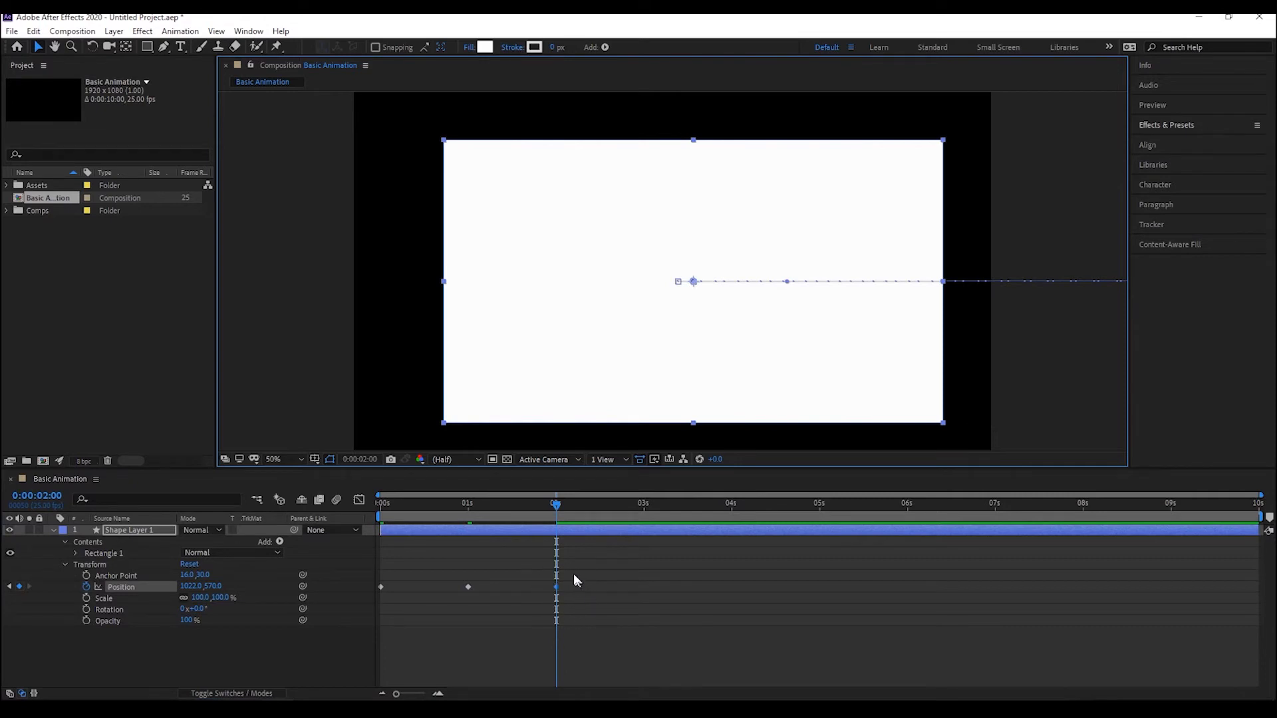
drag(557, 505, 380, 506)
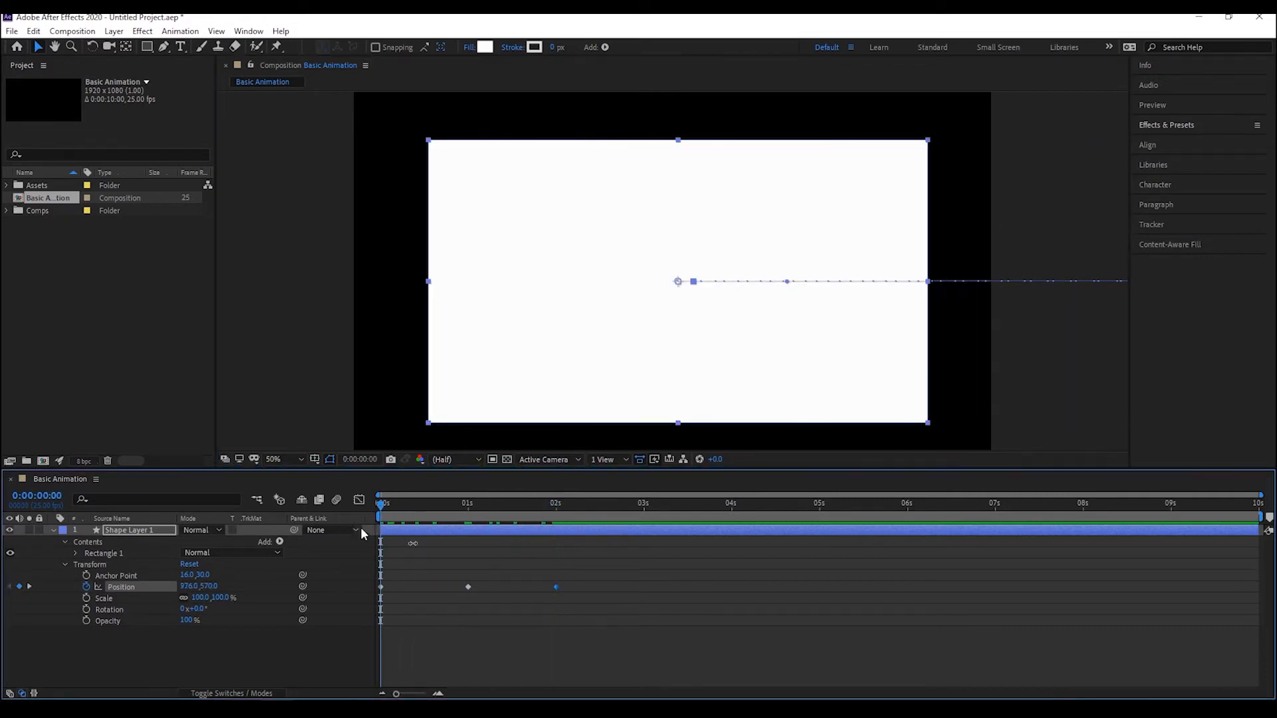
key(space)
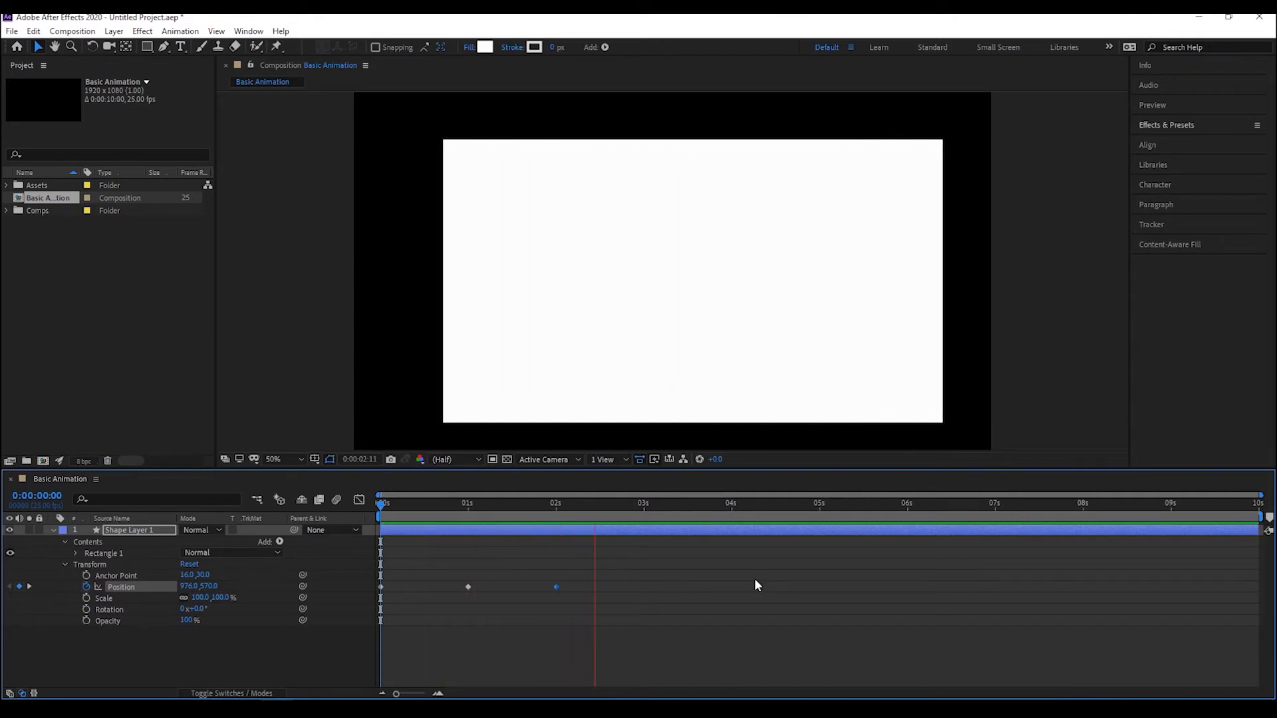
key(space)
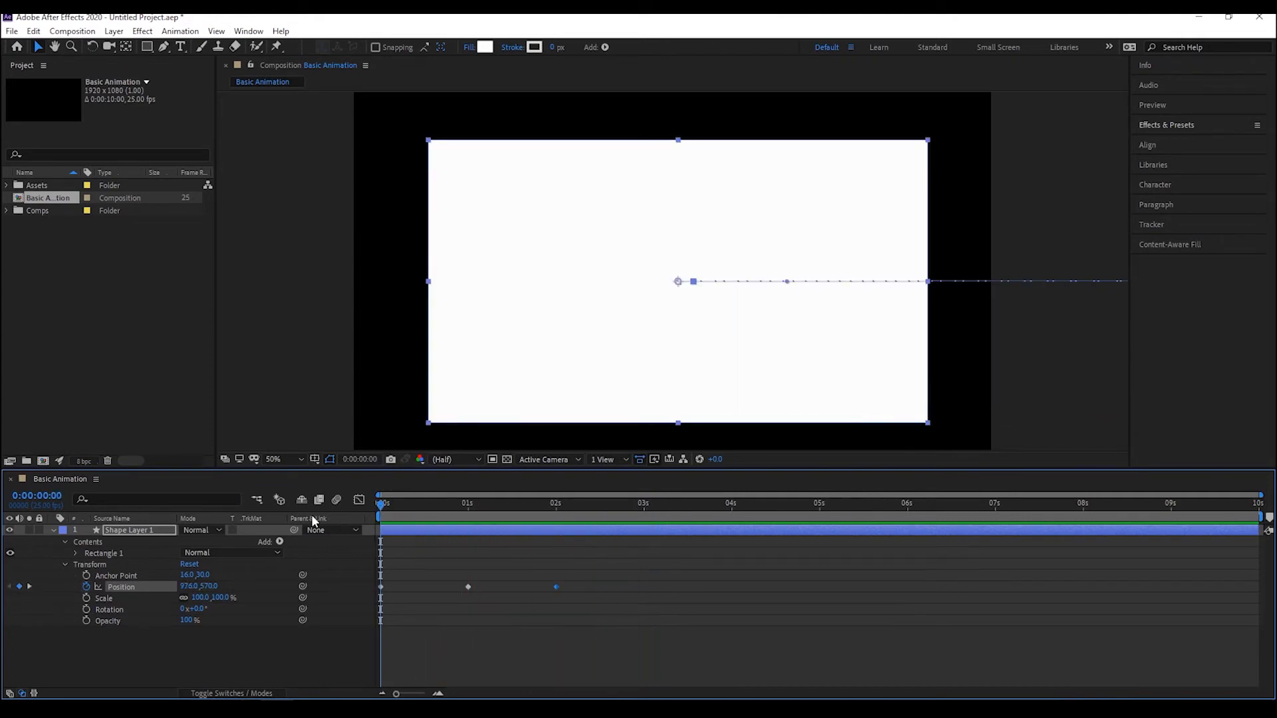
Move the rectangle beyond the frame's left edge to about -798, 570 at 0 seconds, and copy that position keyframe to 2 seconds
drag(708, 345, 122, 350)
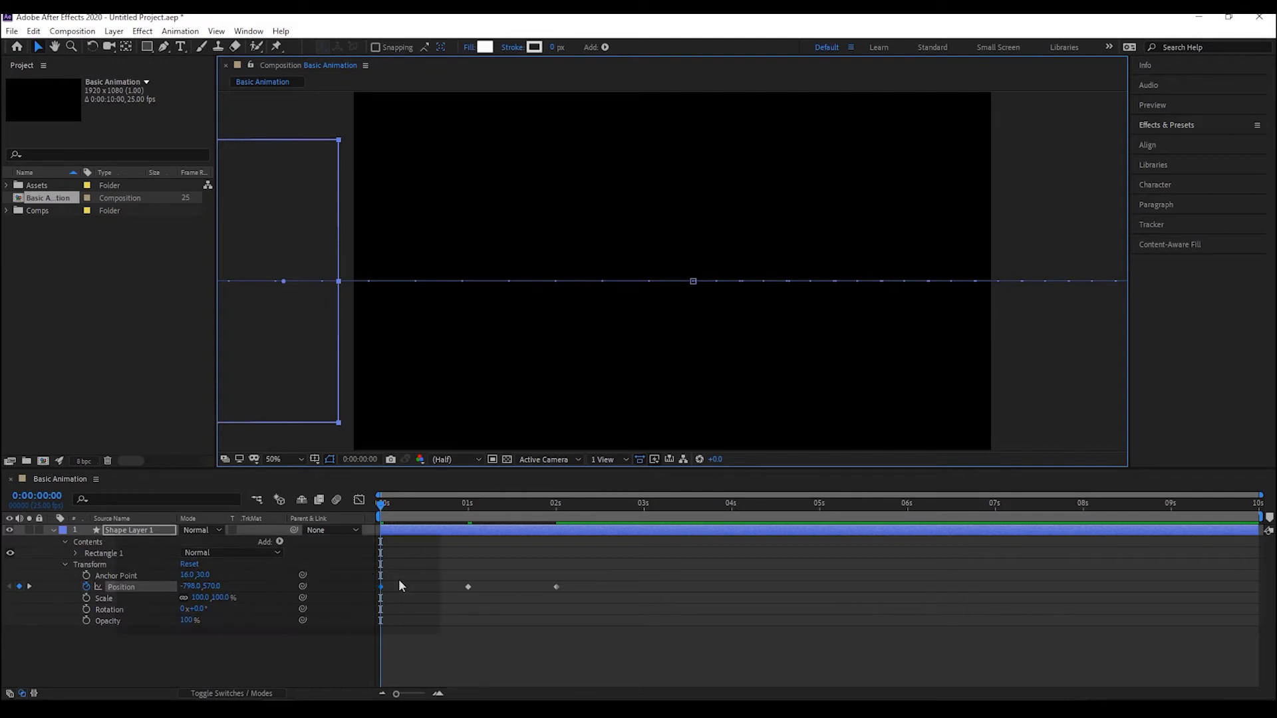
key(ctrl+c)
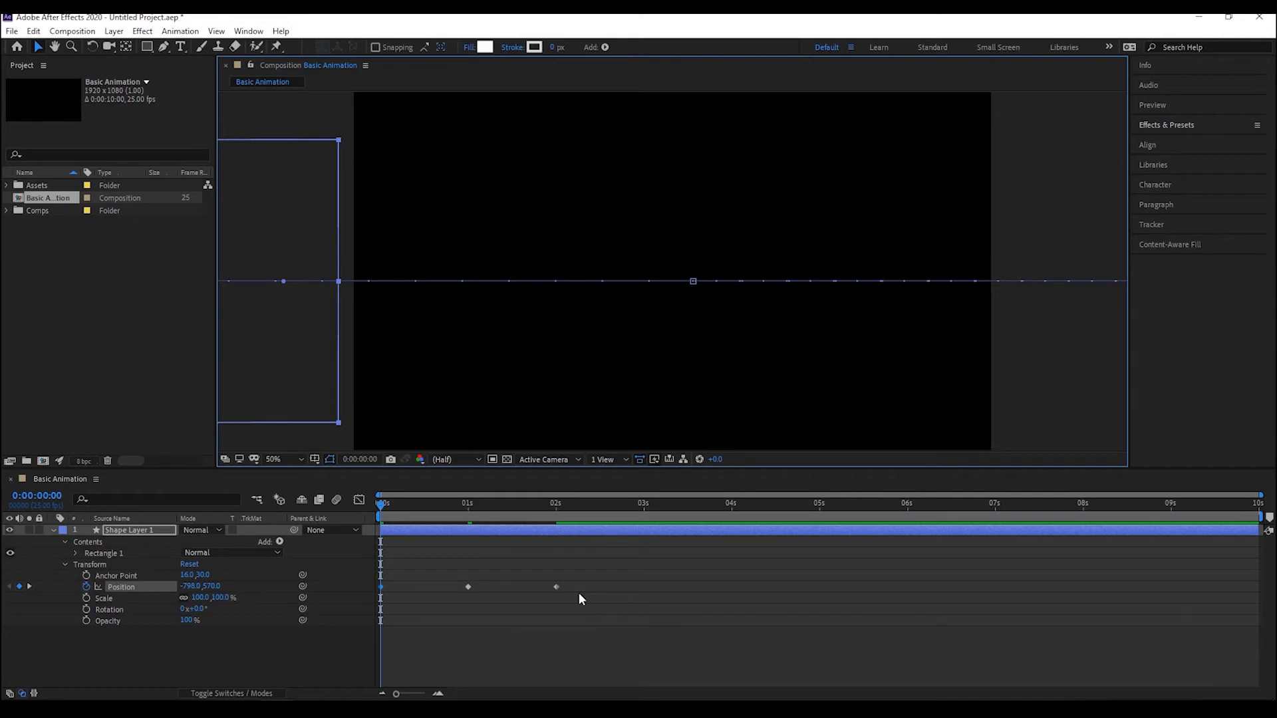
key(k)
key(k)
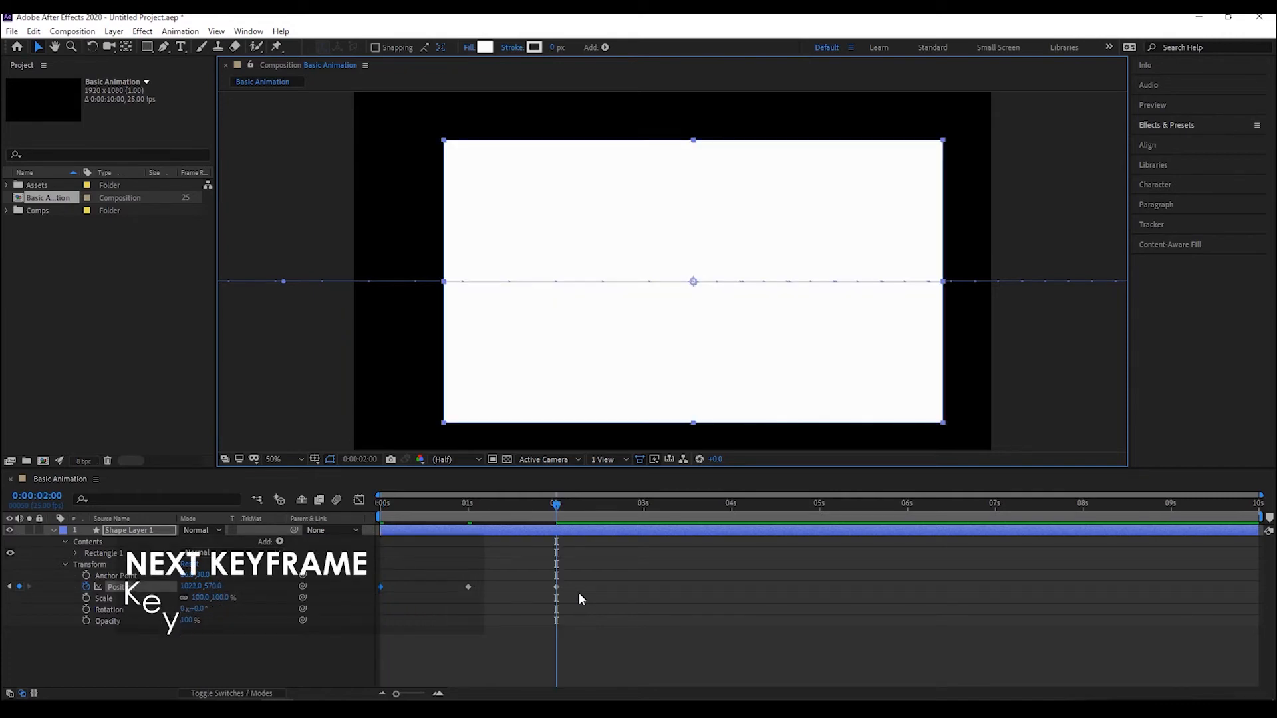
key(j)
key(j)
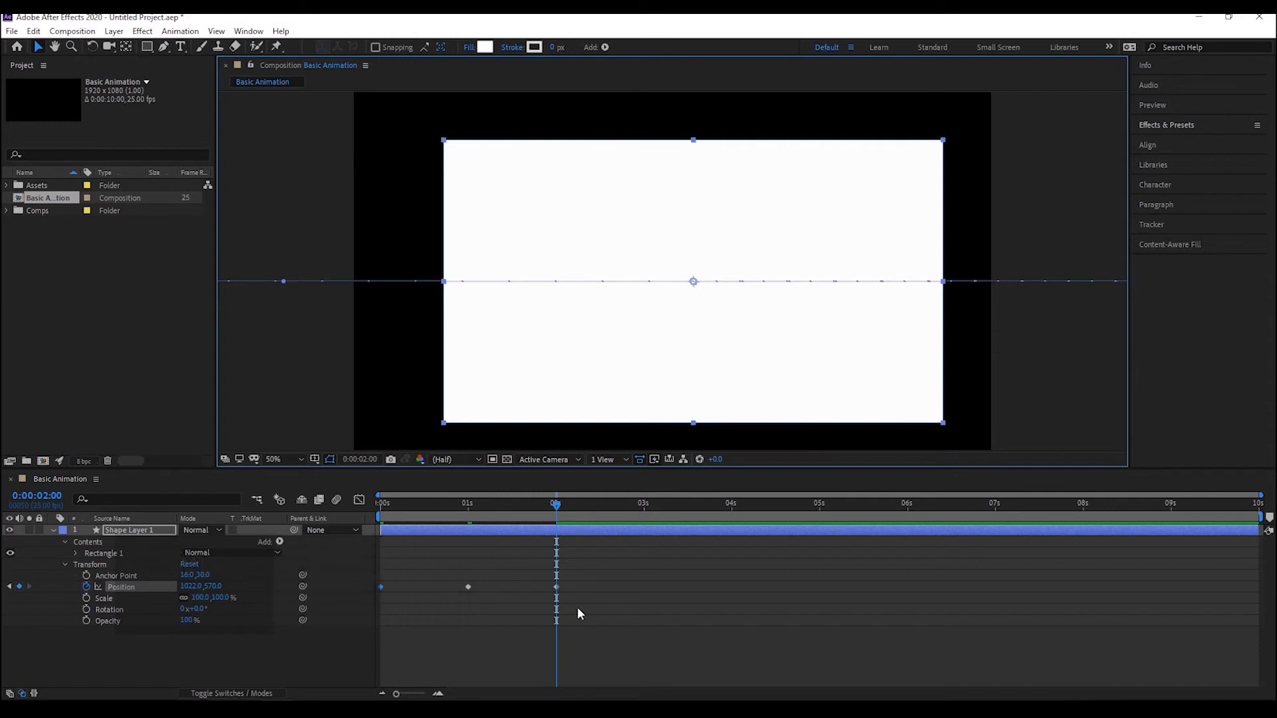
key(ctrl+v)
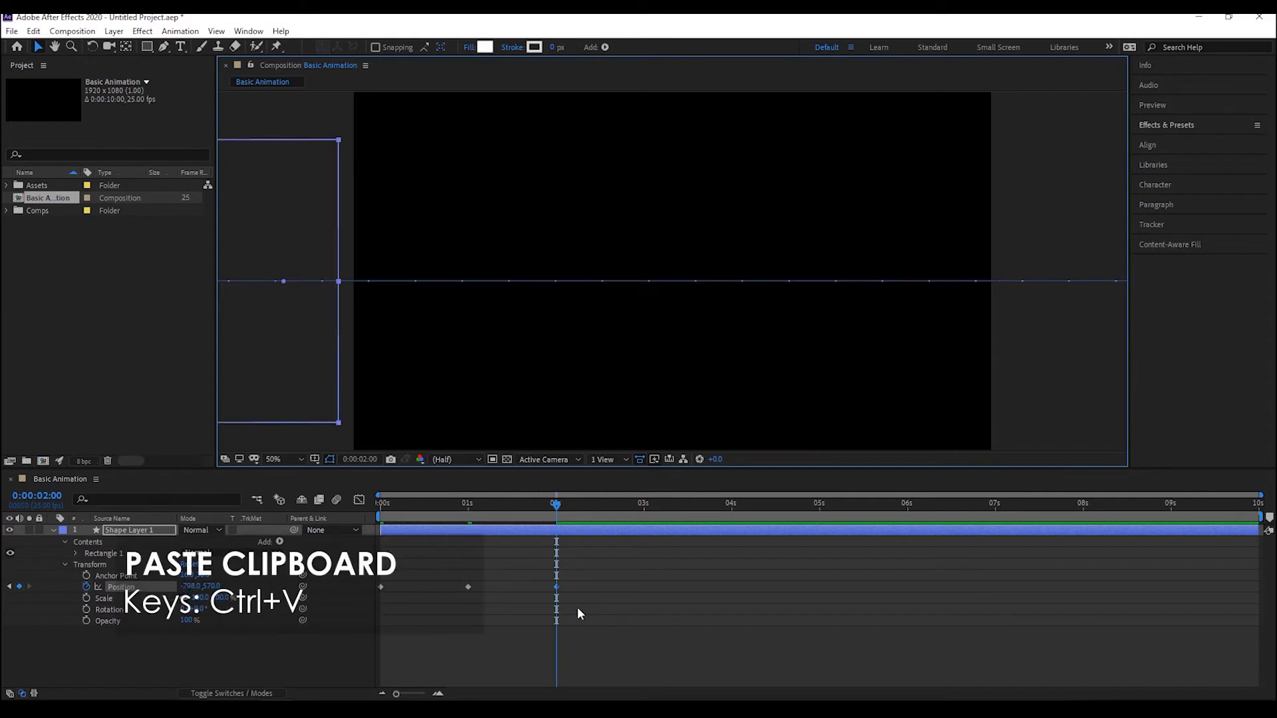
Preview the rectangle's movement across the frame and back, starting from 0 seconds
drag(556, 505, 337, 510)
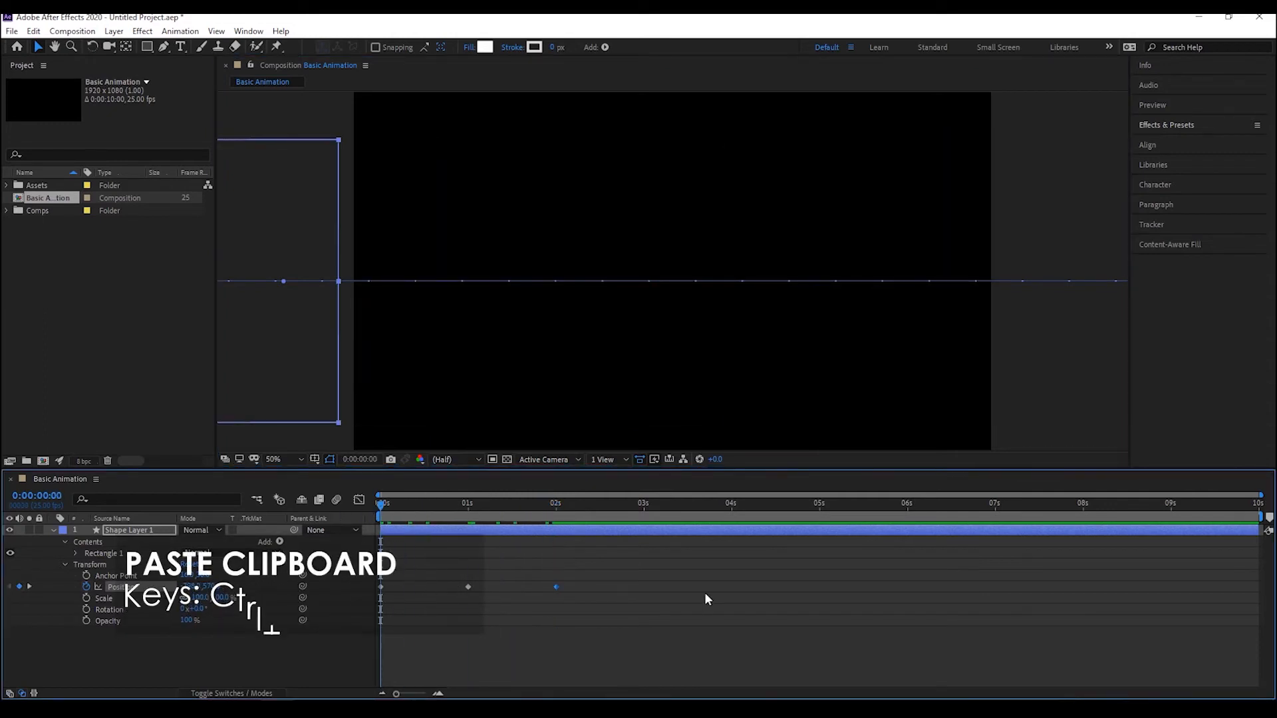
key(space)
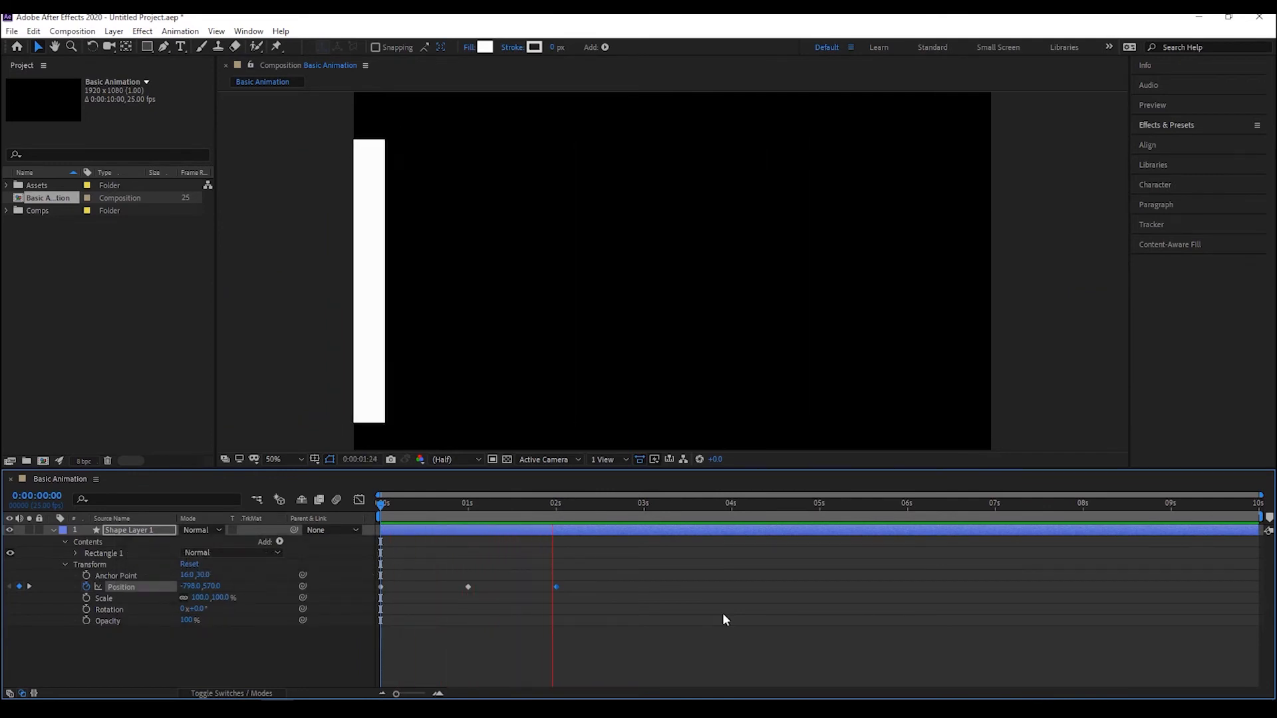
key(space)
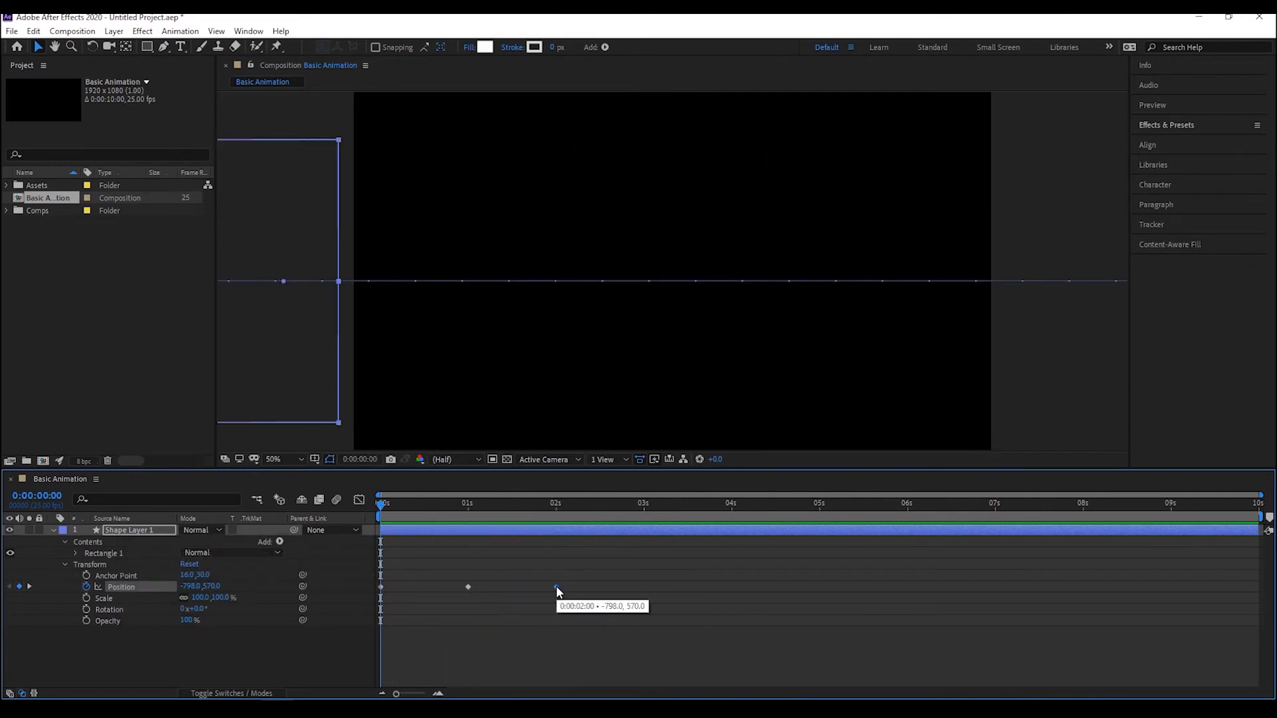
Retime the last position keyframe to about 3 seconds and the middle one to about 0.5 seconds, and preview the new speed
drag(556, 588, 645, 592)
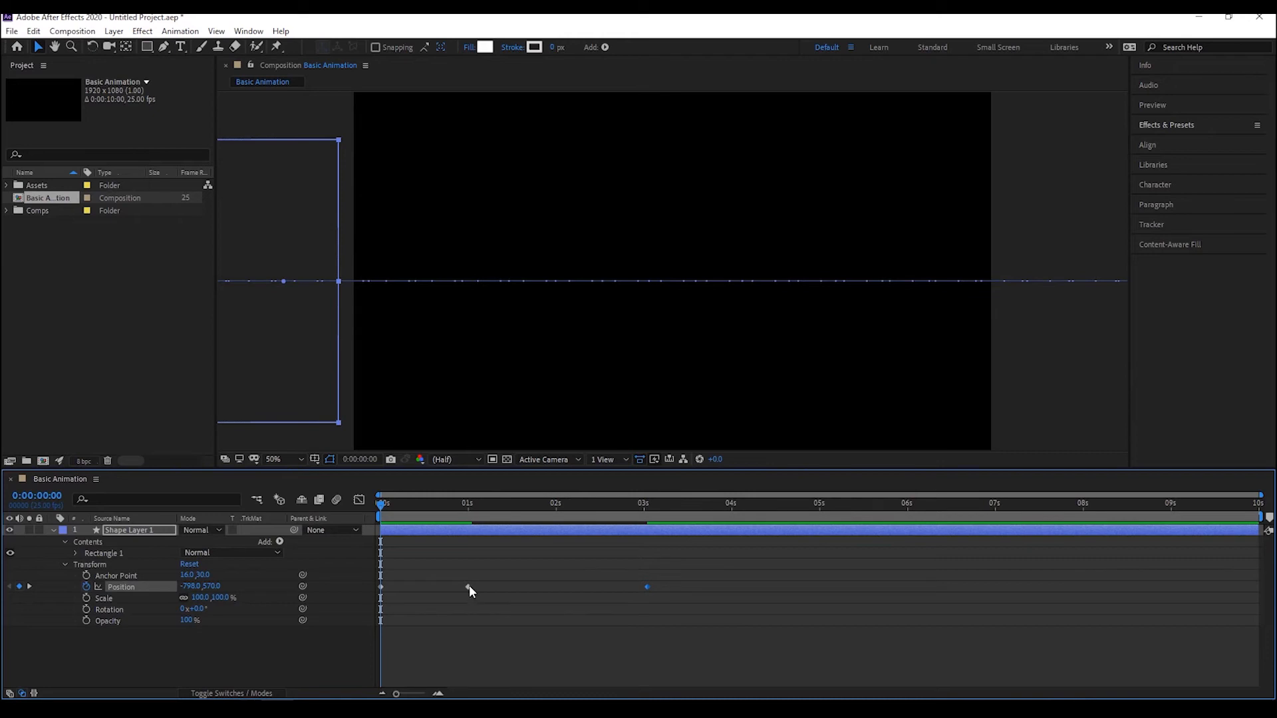
drag(468, 584, 427, 586)
key(space)
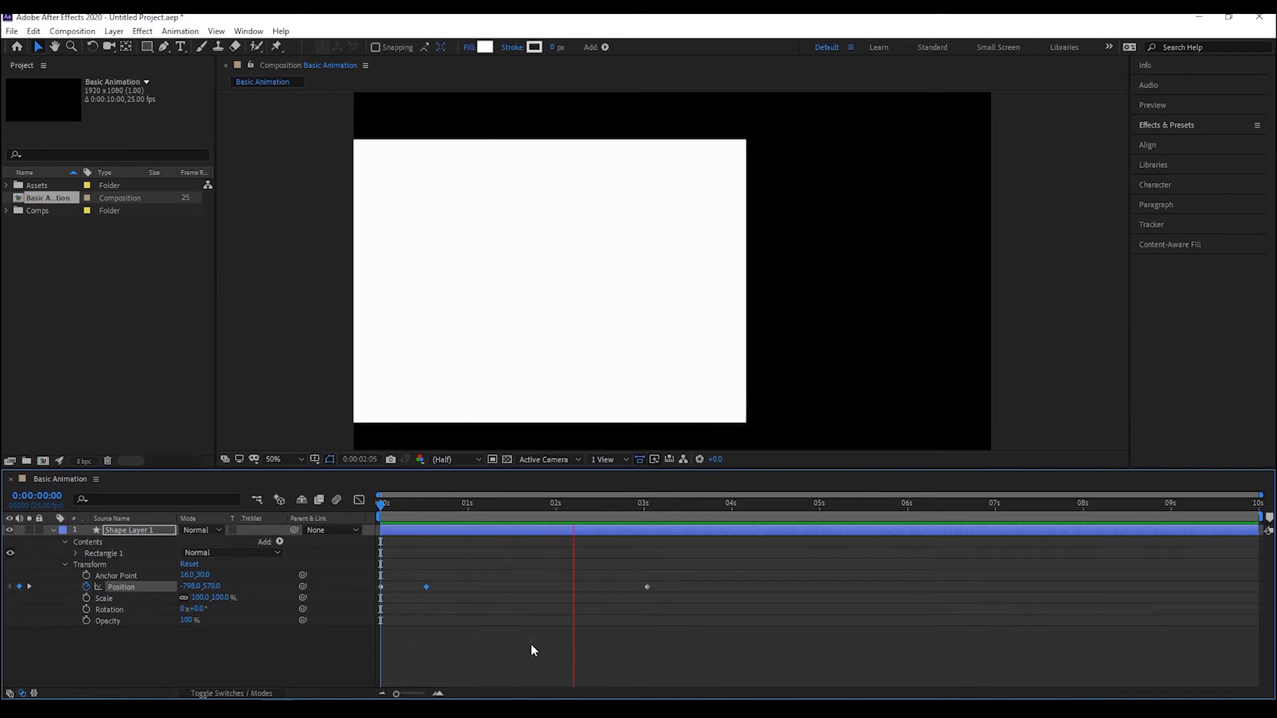
key(space)
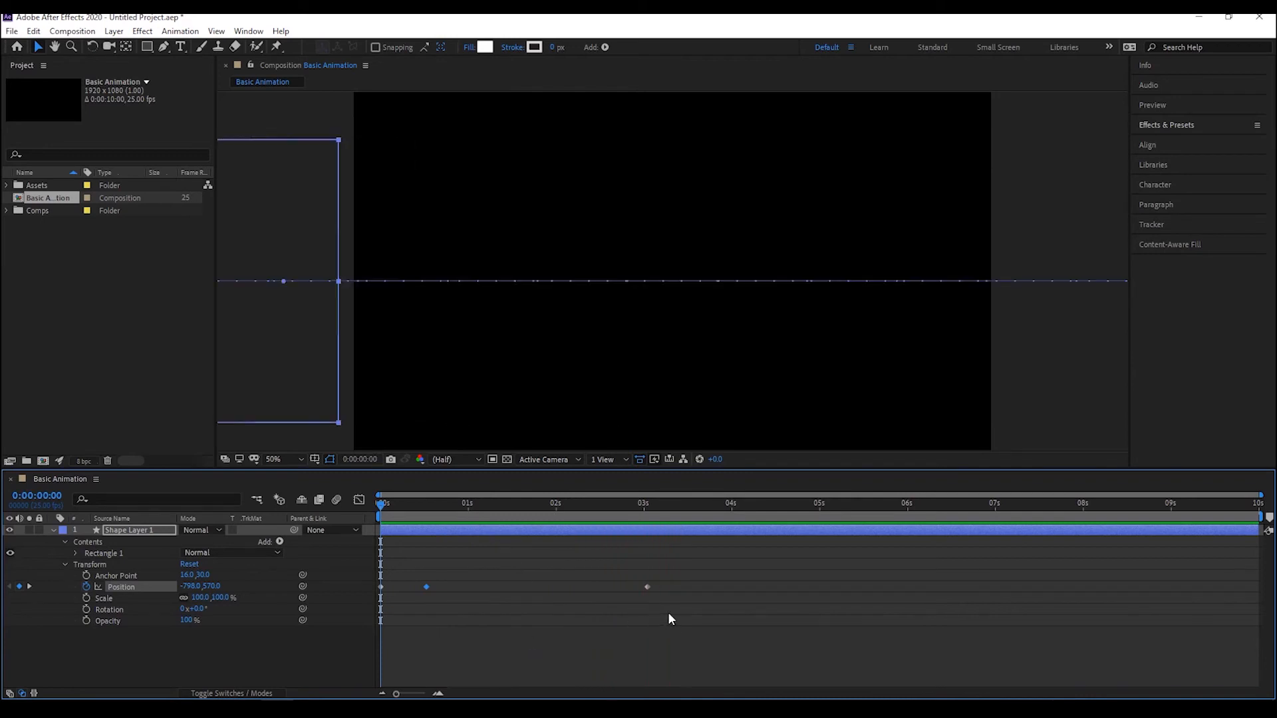
Shift all three position keyframes together so that the first one starts at about 2 seconds
drag(666, 597, 601, 586)
drag(519, 583, 351, 579)
drag(426, 586, 604, 594)
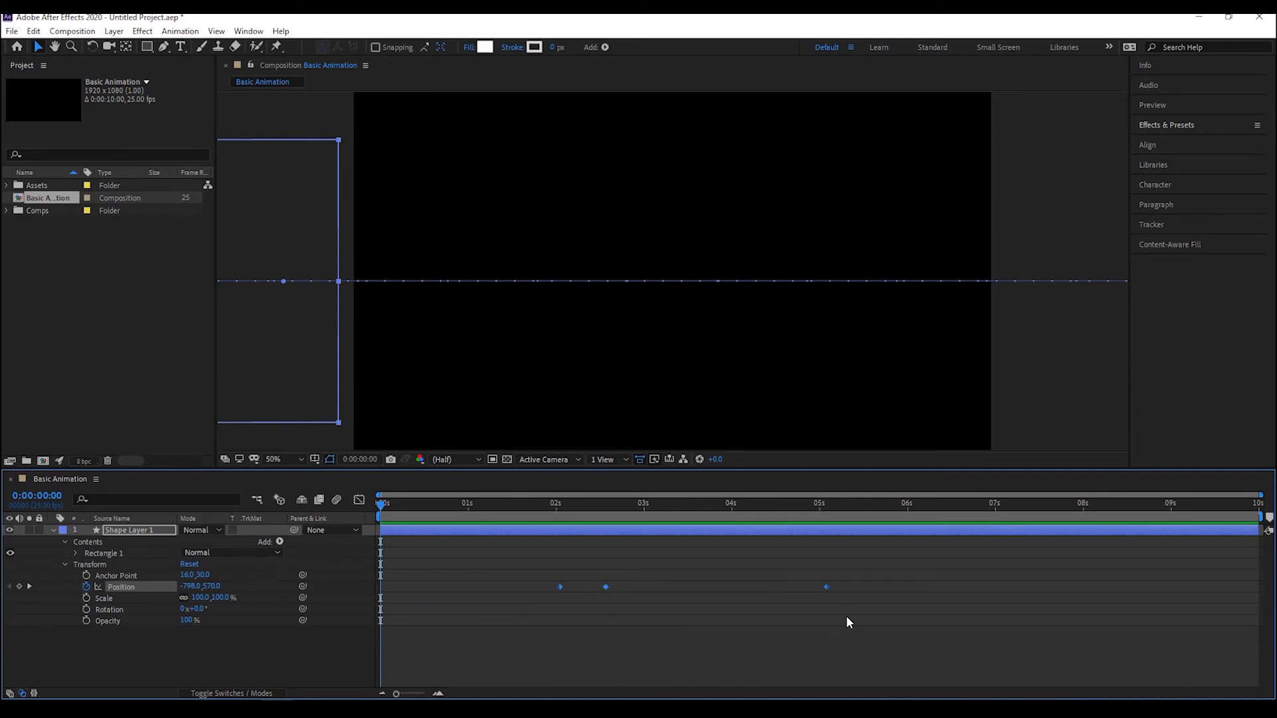
Apply Easy Ease to the three selected position keyframes
right_click(826, 584)
mouse_move(897, 578)
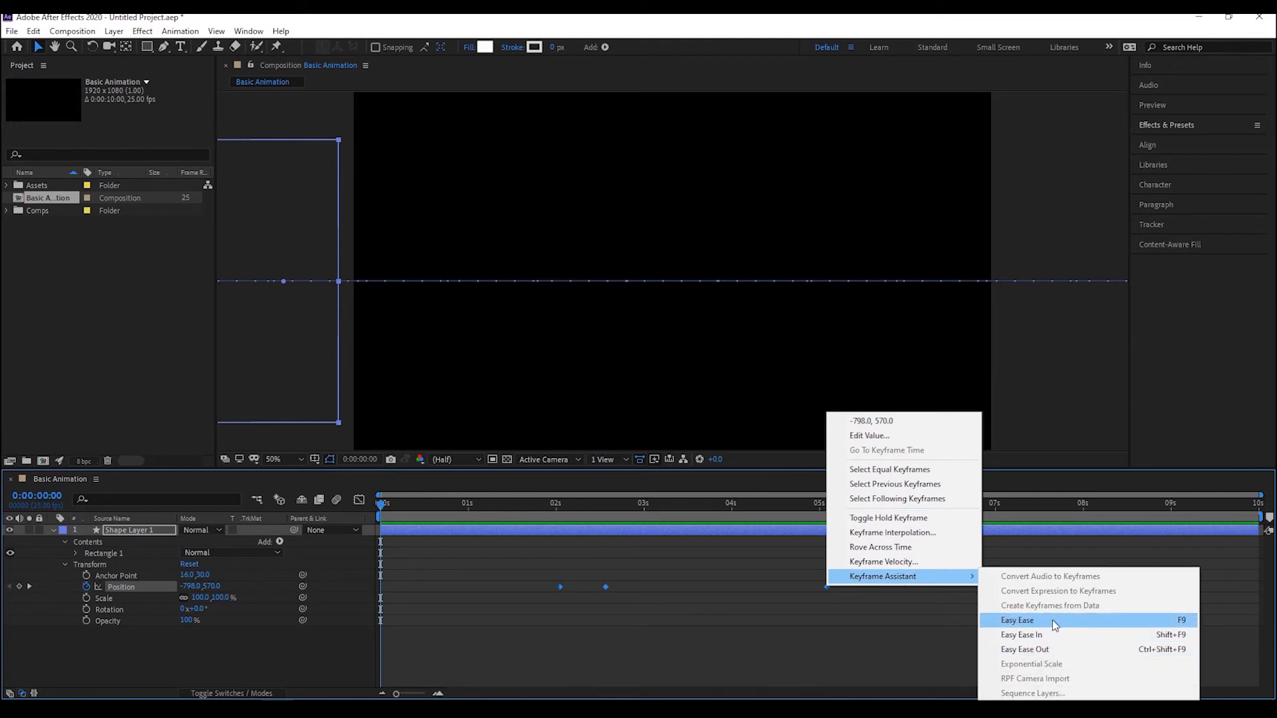
click(1176, 628)
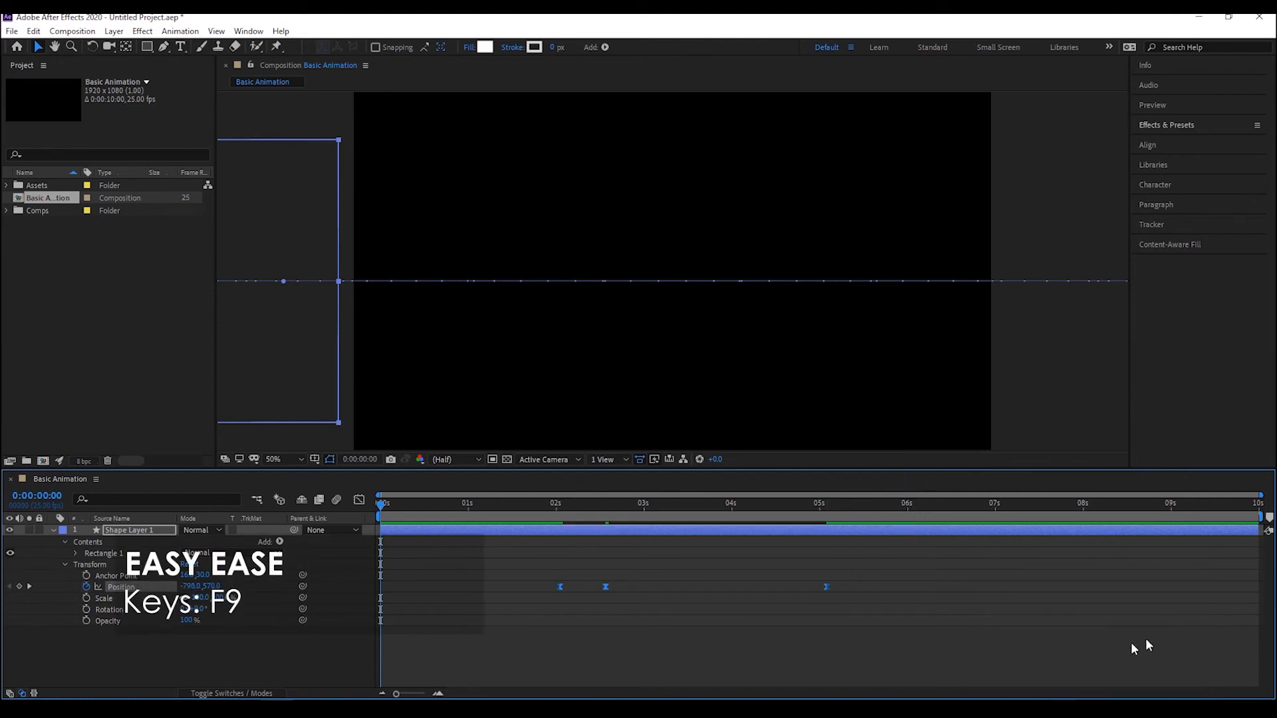
Preview the eased rectangle movement starting from 0:00:01:24
click(553, 518)
key(space)
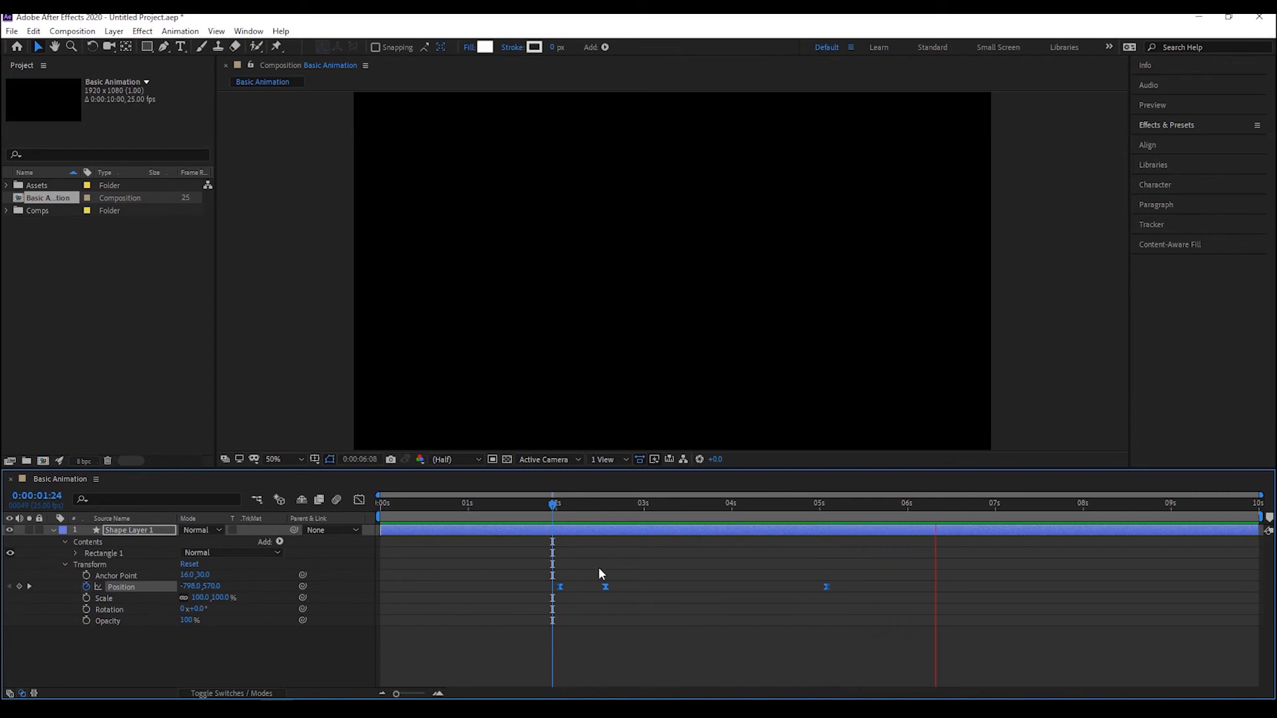
key(space)
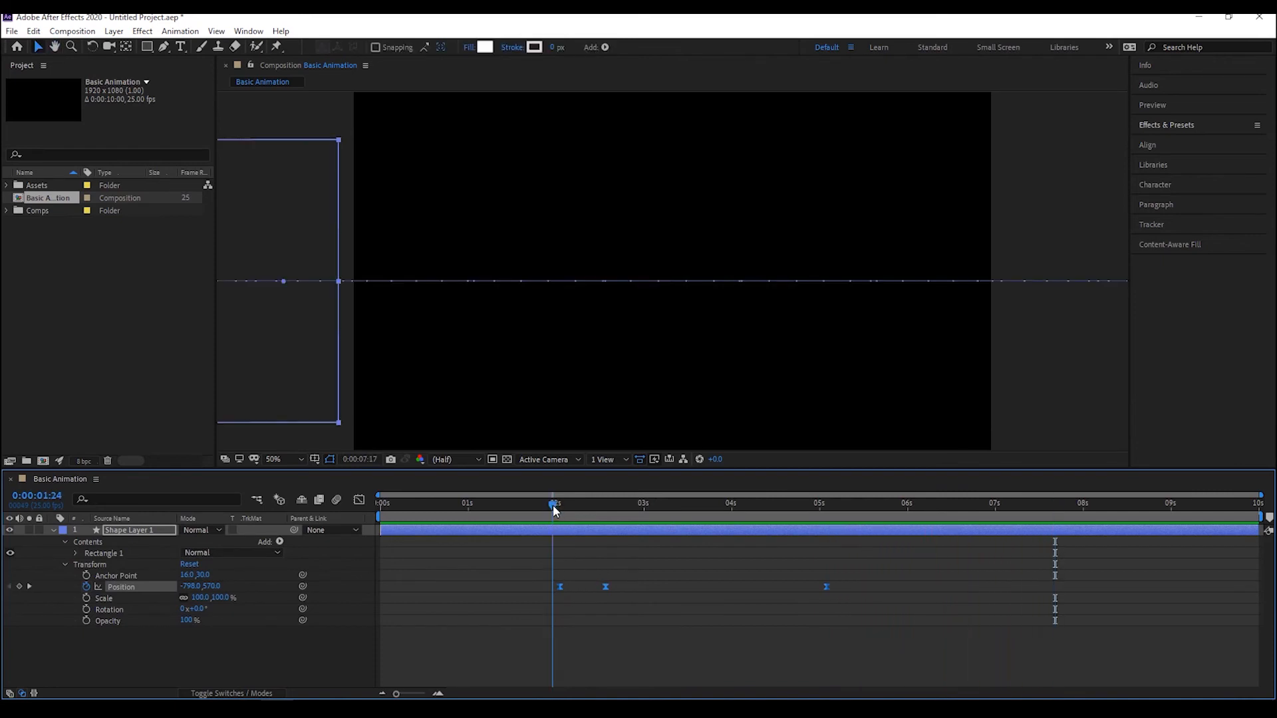
key(space)
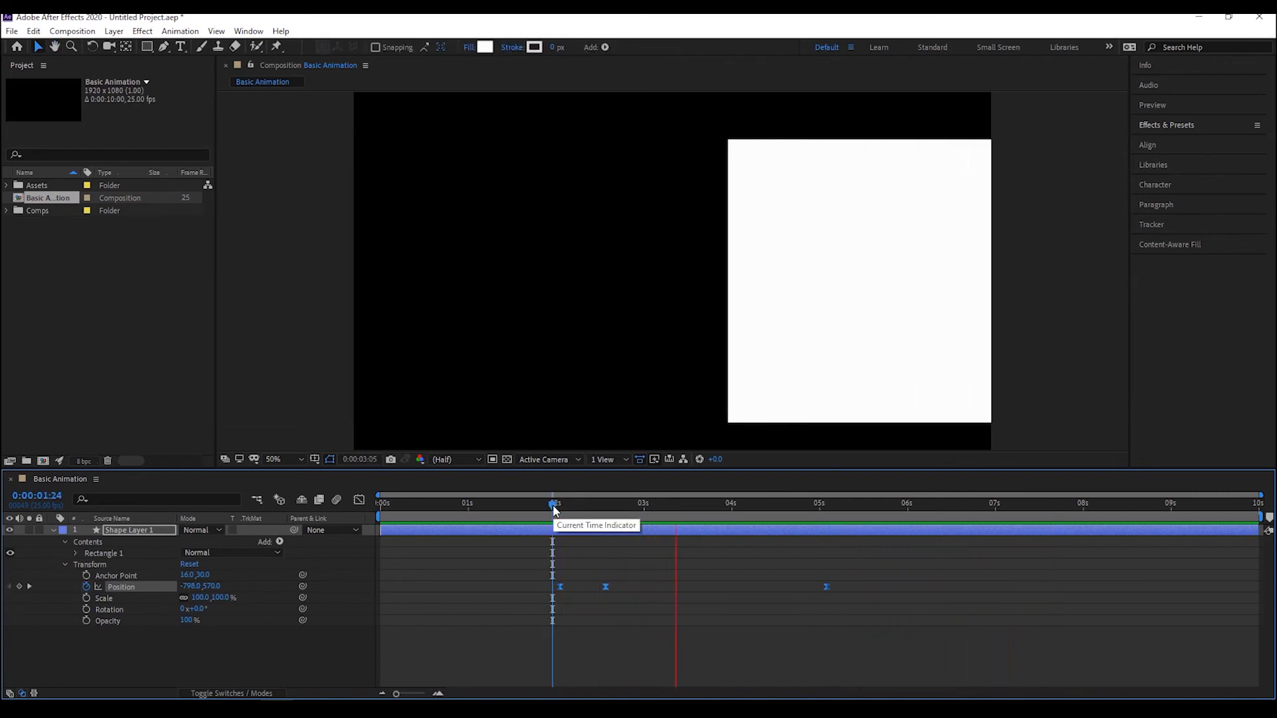
Try trimming the shape layer's bar by its ends to the first and last position keyframes, 0:00:02:01 and 0:00:05:02
drag(553, 509, 360, 537)
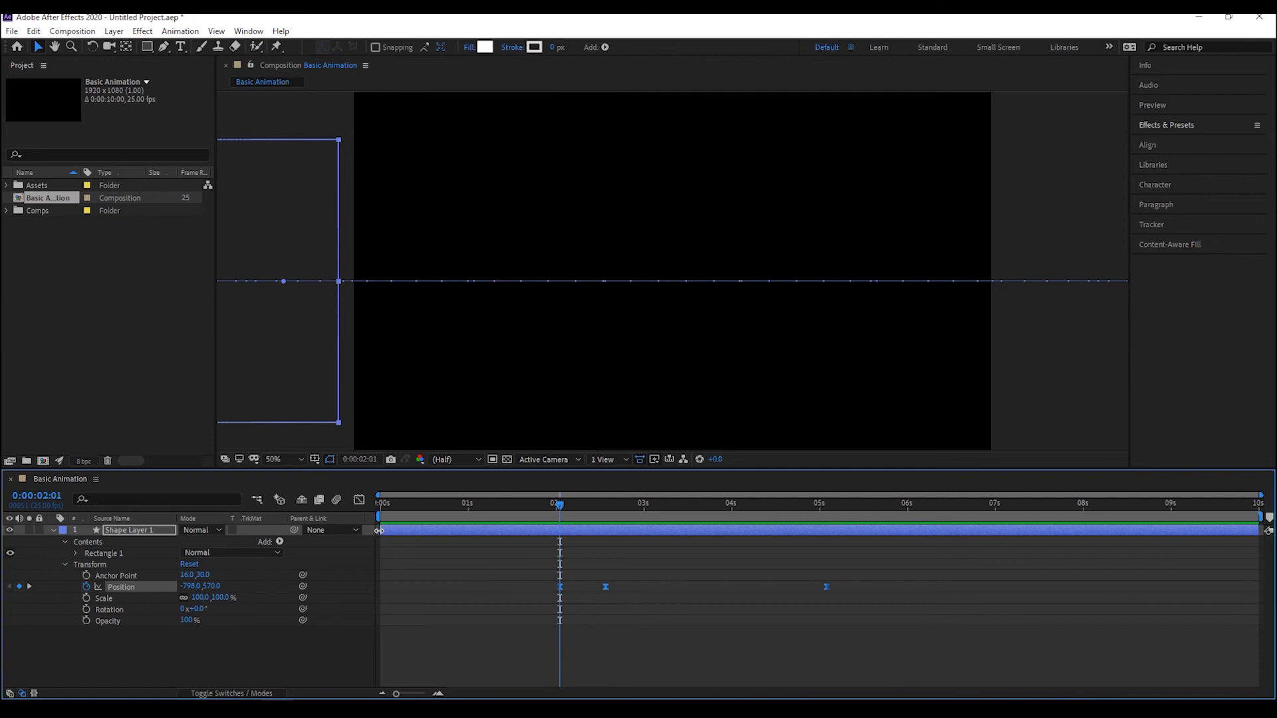
drag(379, 531, 826, 505)
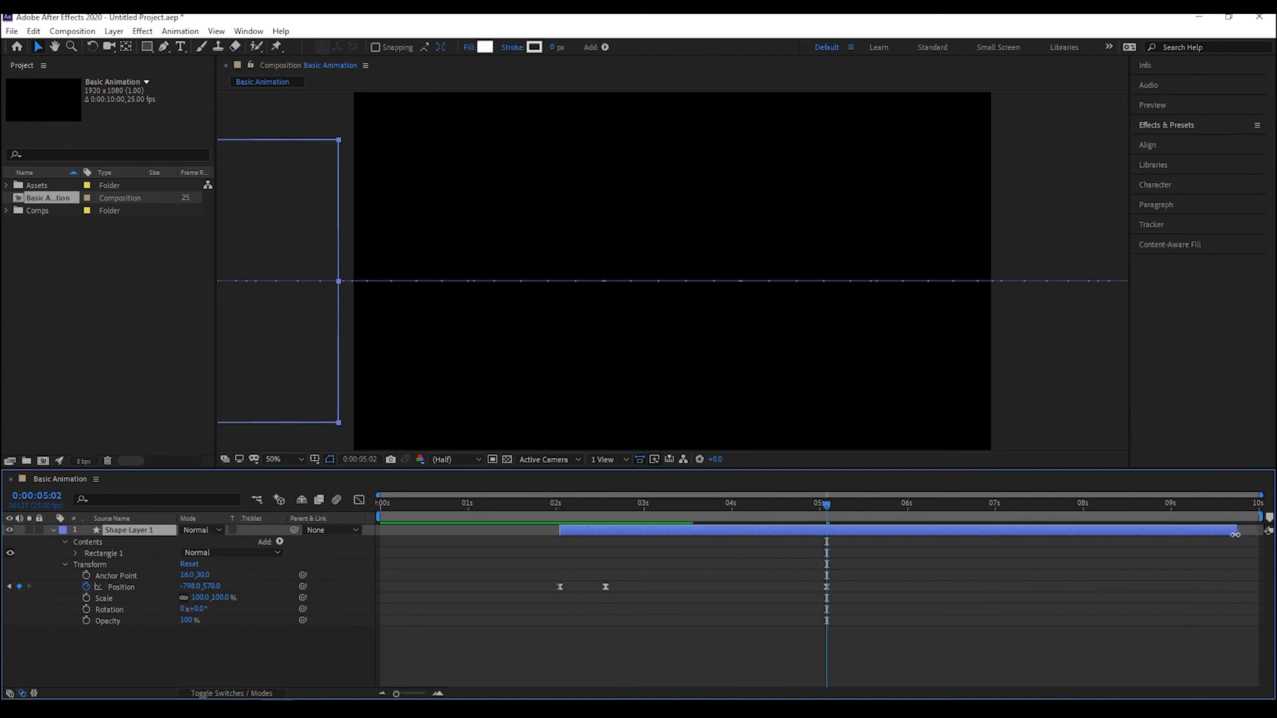
drag(1255, 532, 829, 543)
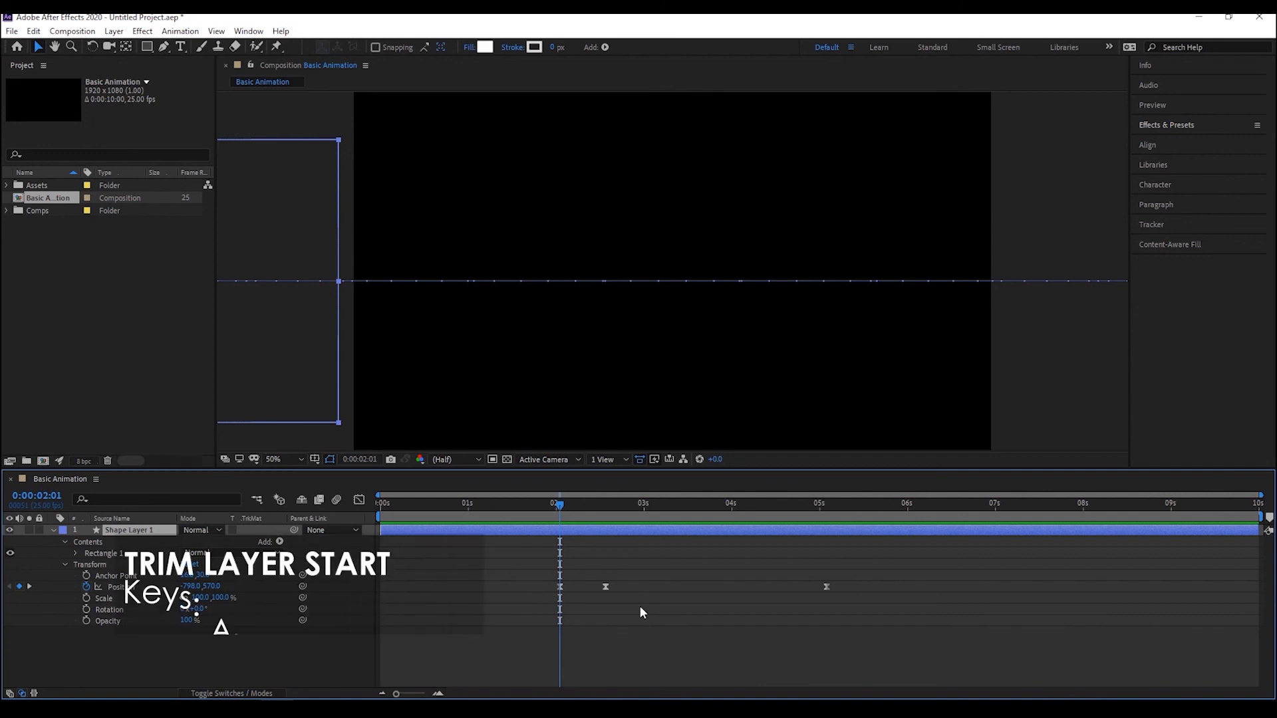
Trim the shape layer's start to the current time, 0:00:02:01, and its end to the last position keyframe at 0:00:05:02
key(alt+bracketleft)
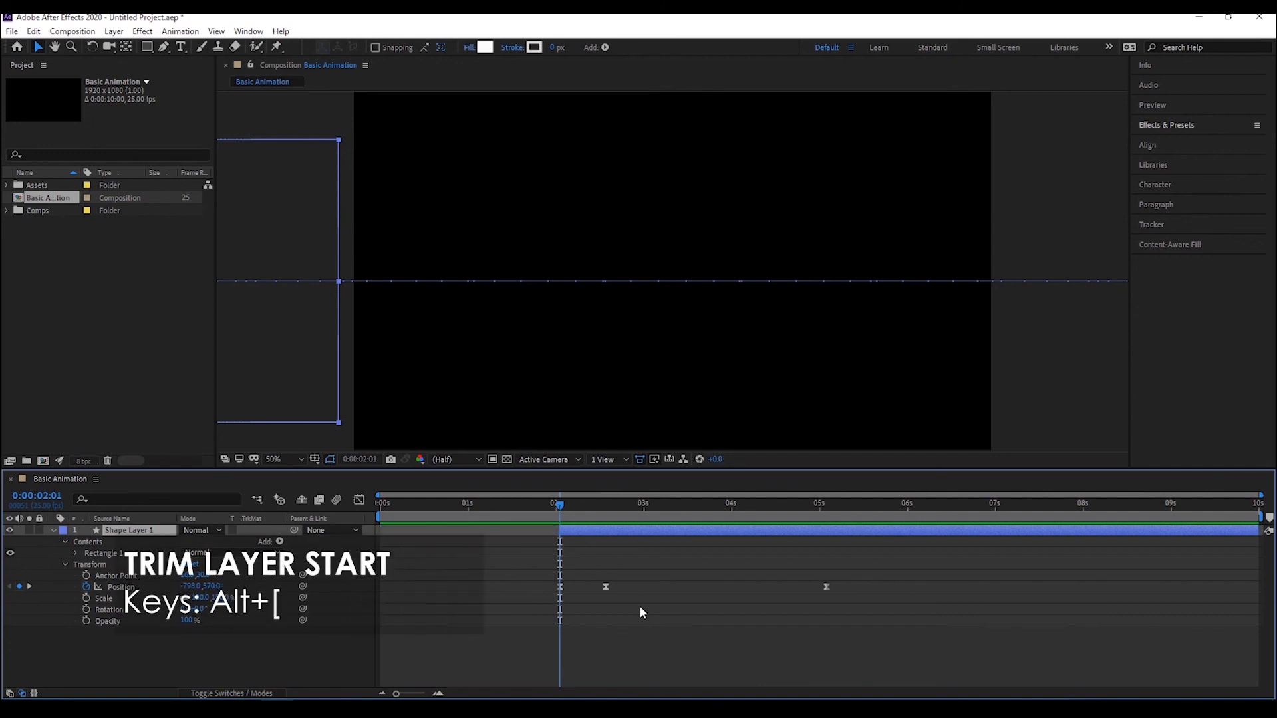
click(827, 507)
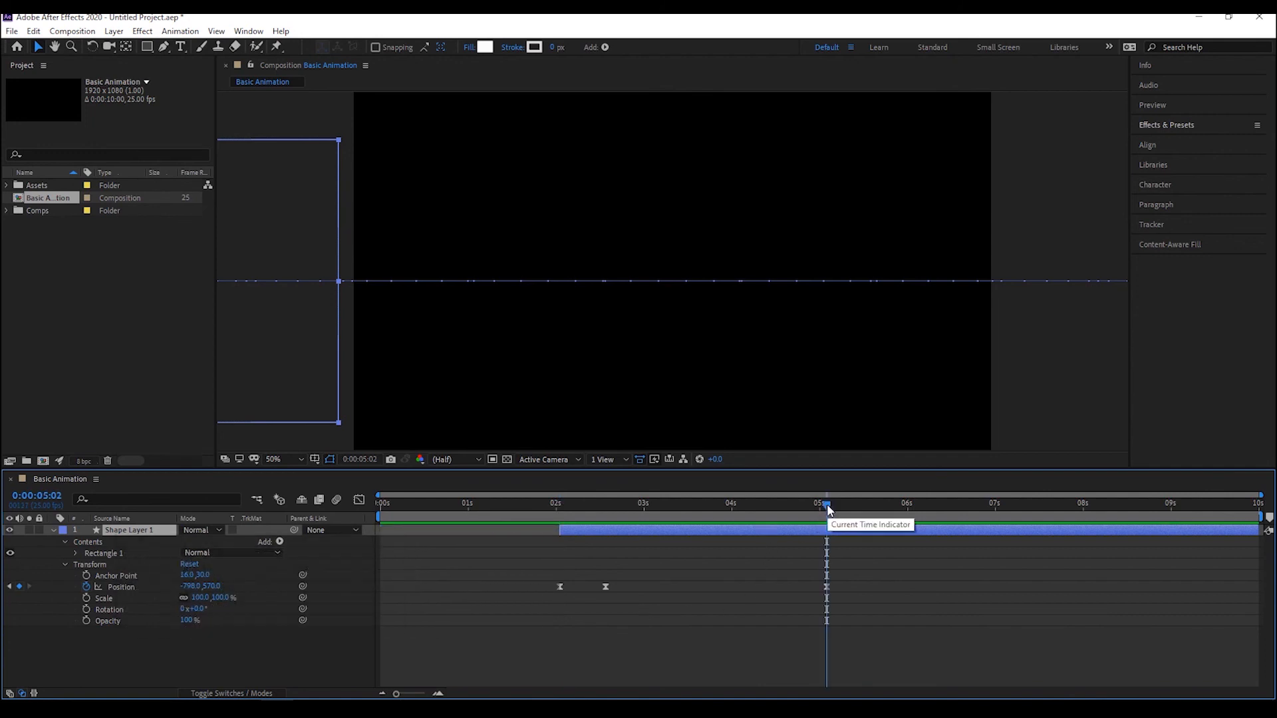
key(alt+bracketright)
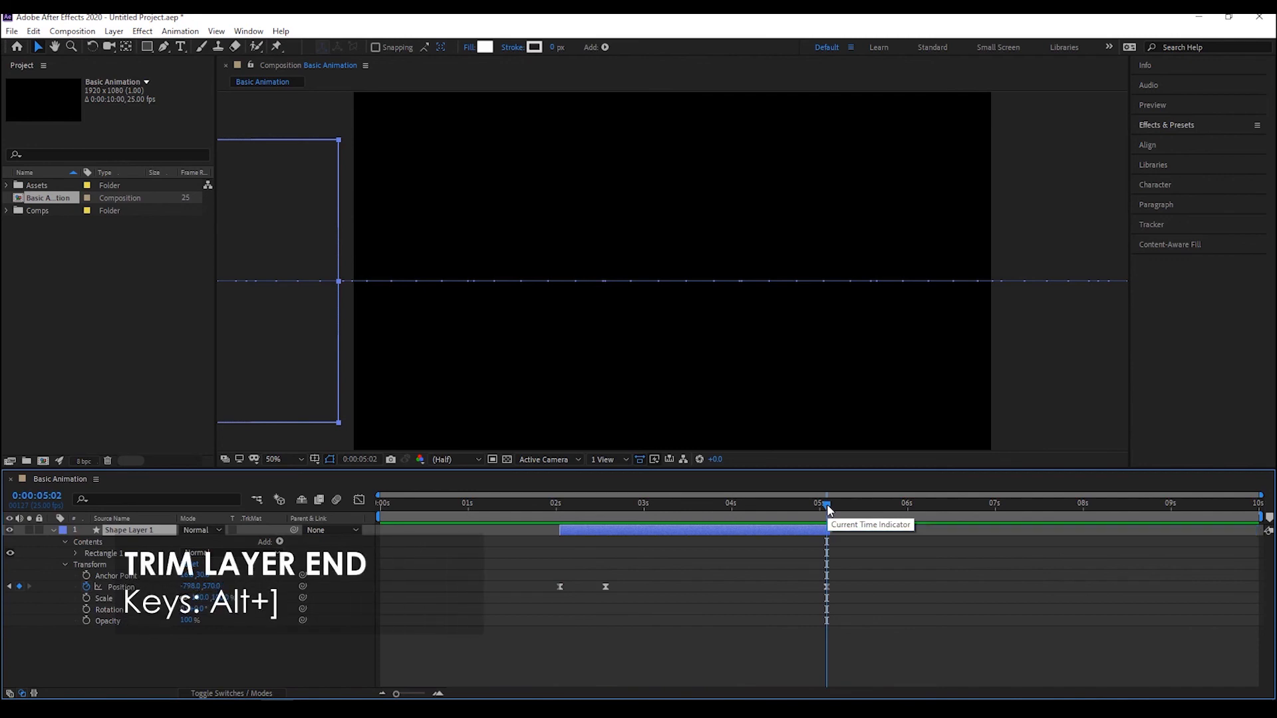
Go to the layer's in point, show its Anchor Point, Position, Scale, Rotation and Opacity one at a time, and add Scale to the Opacity display
key(i)
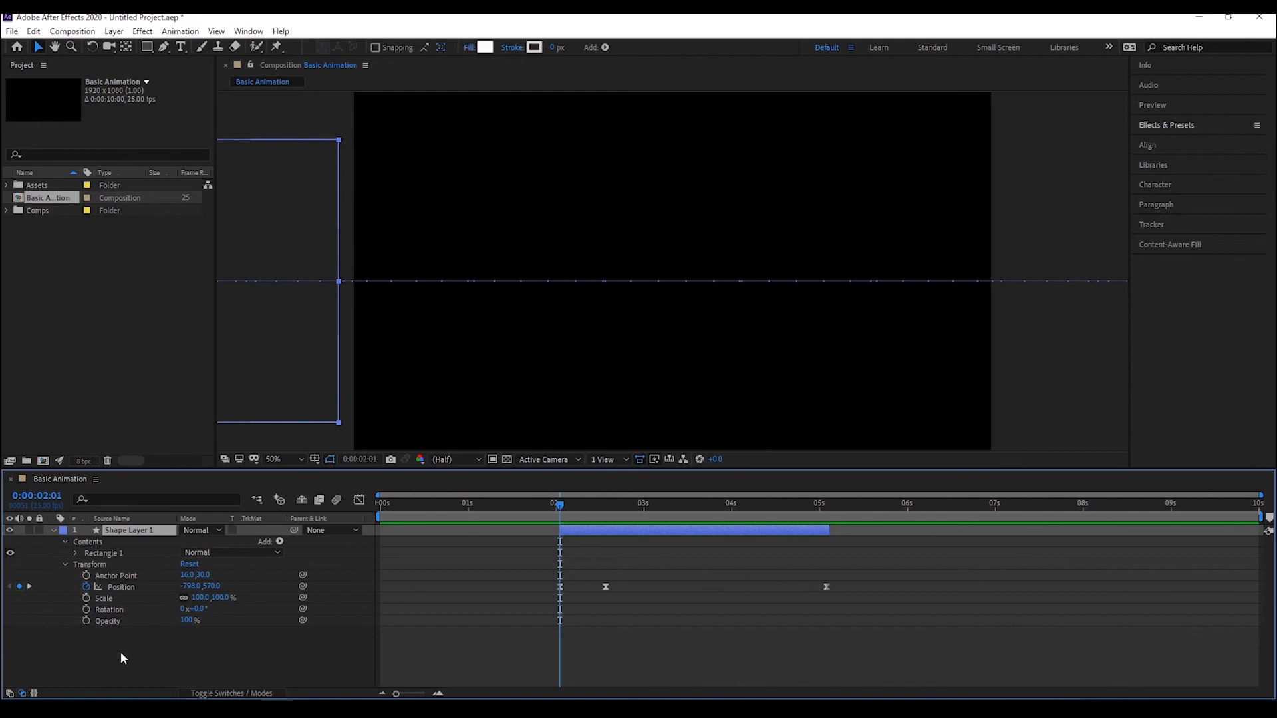
key(a)
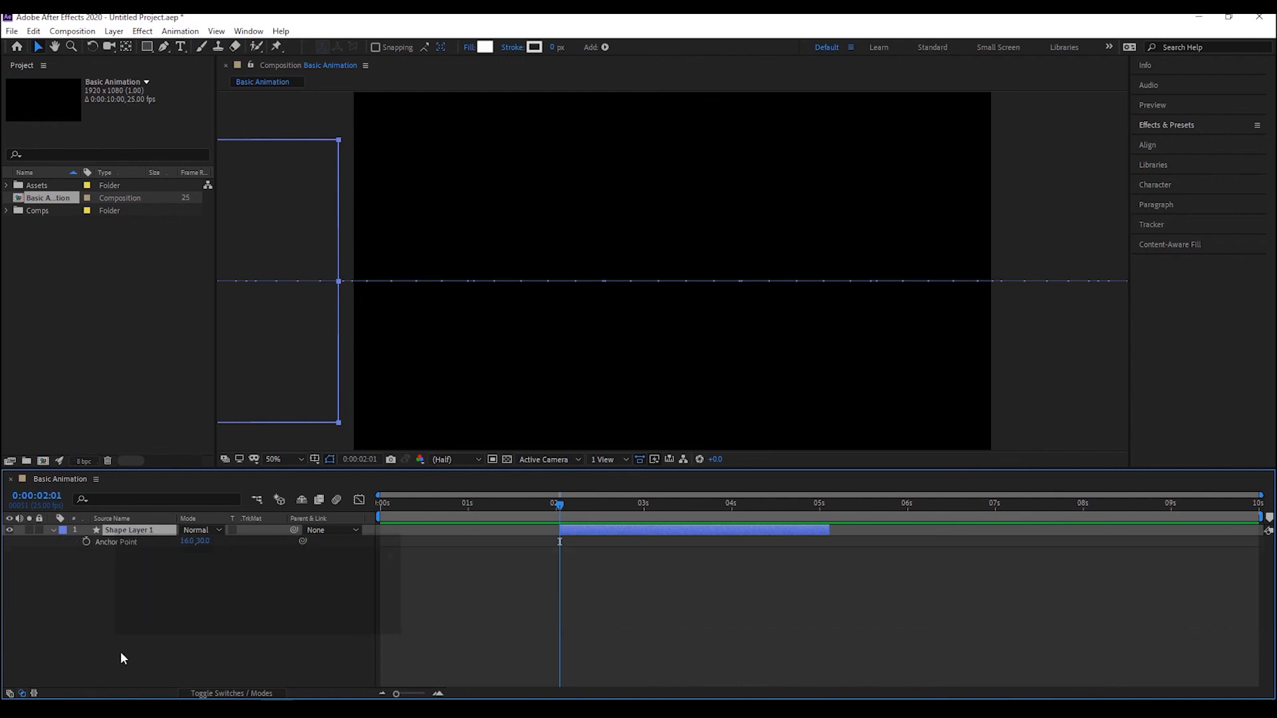
key(s)
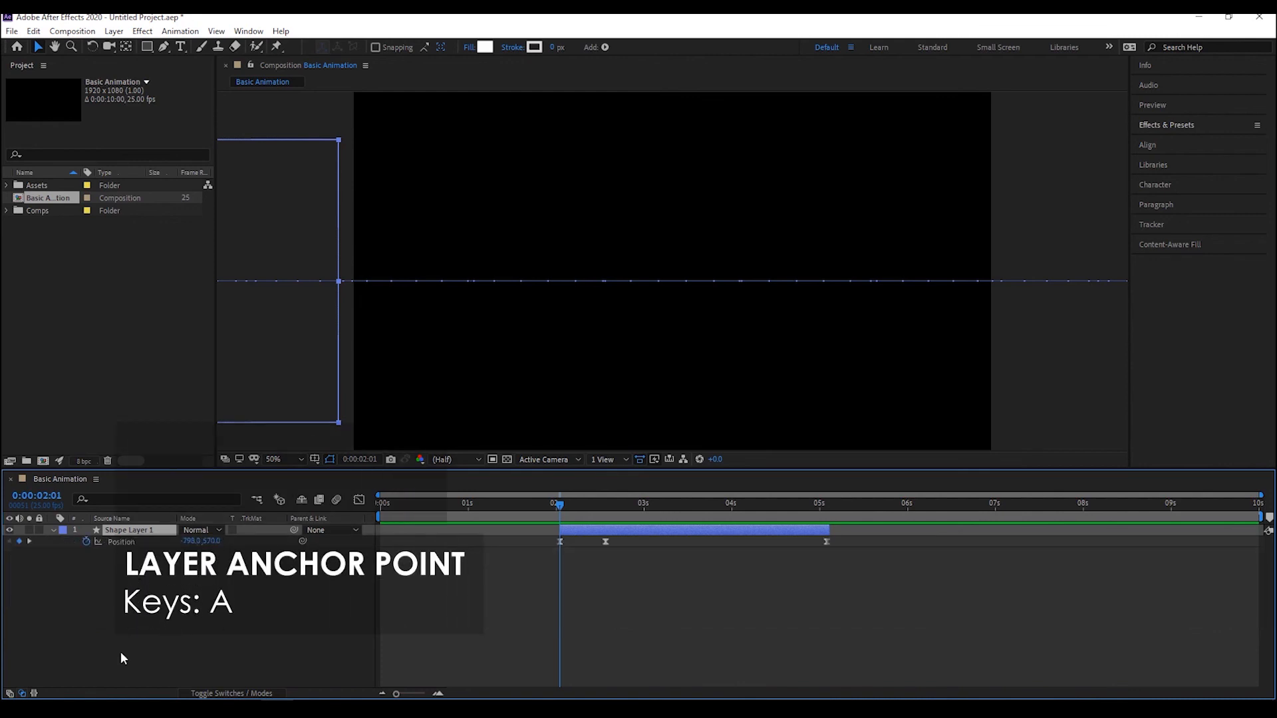
key(r)
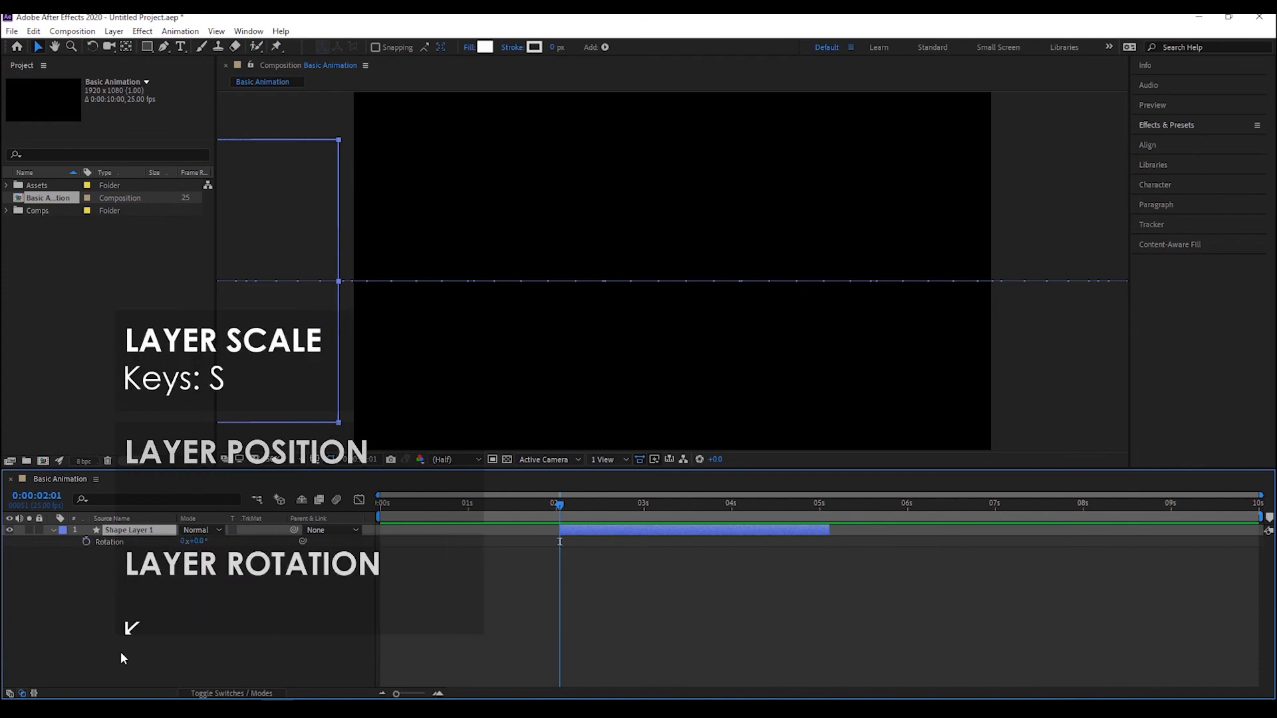
key(t)
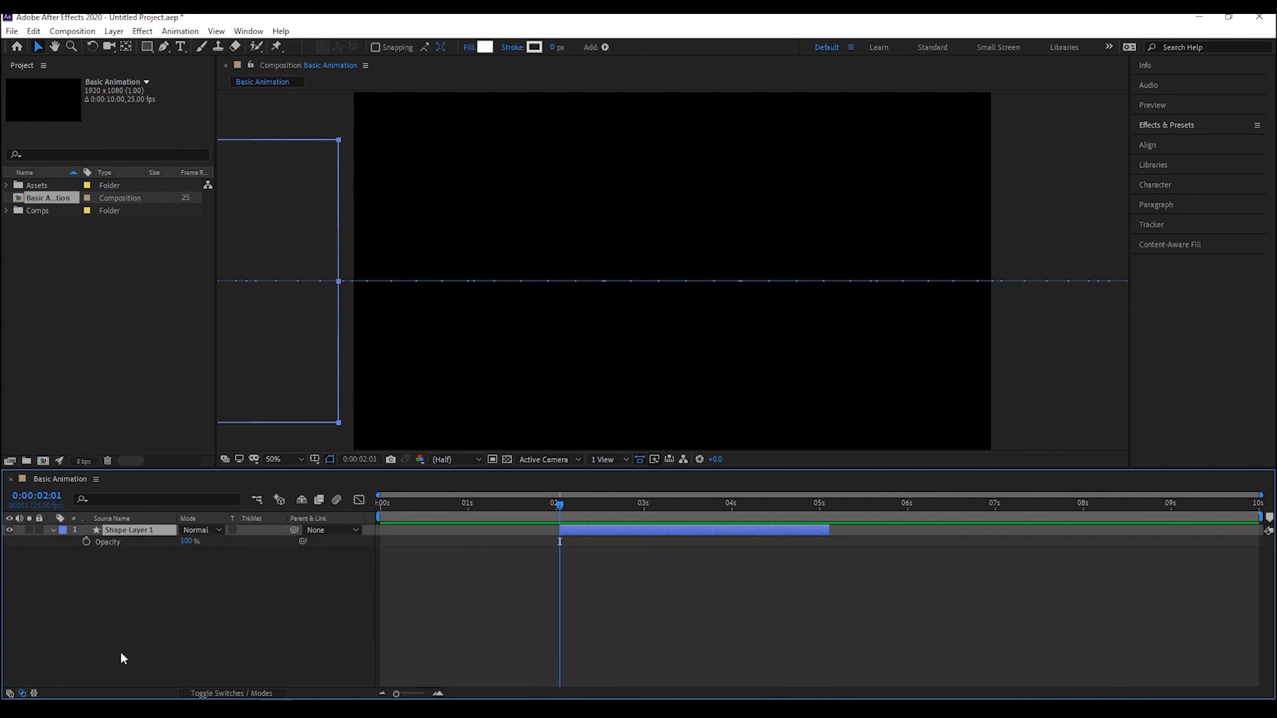
key(shift+s)
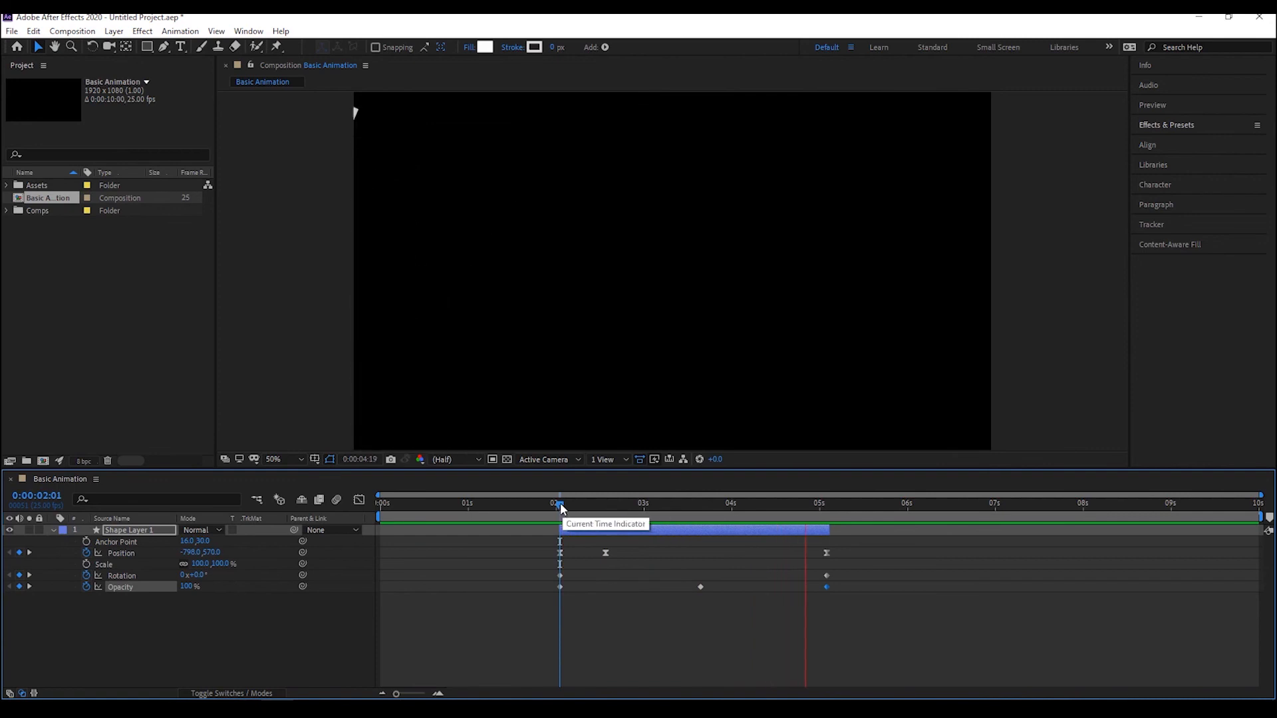
Preview the rectangle's combined position, rotation and opacity animation starting from 0:00:02:01
key(space)
key(space)
key(space)
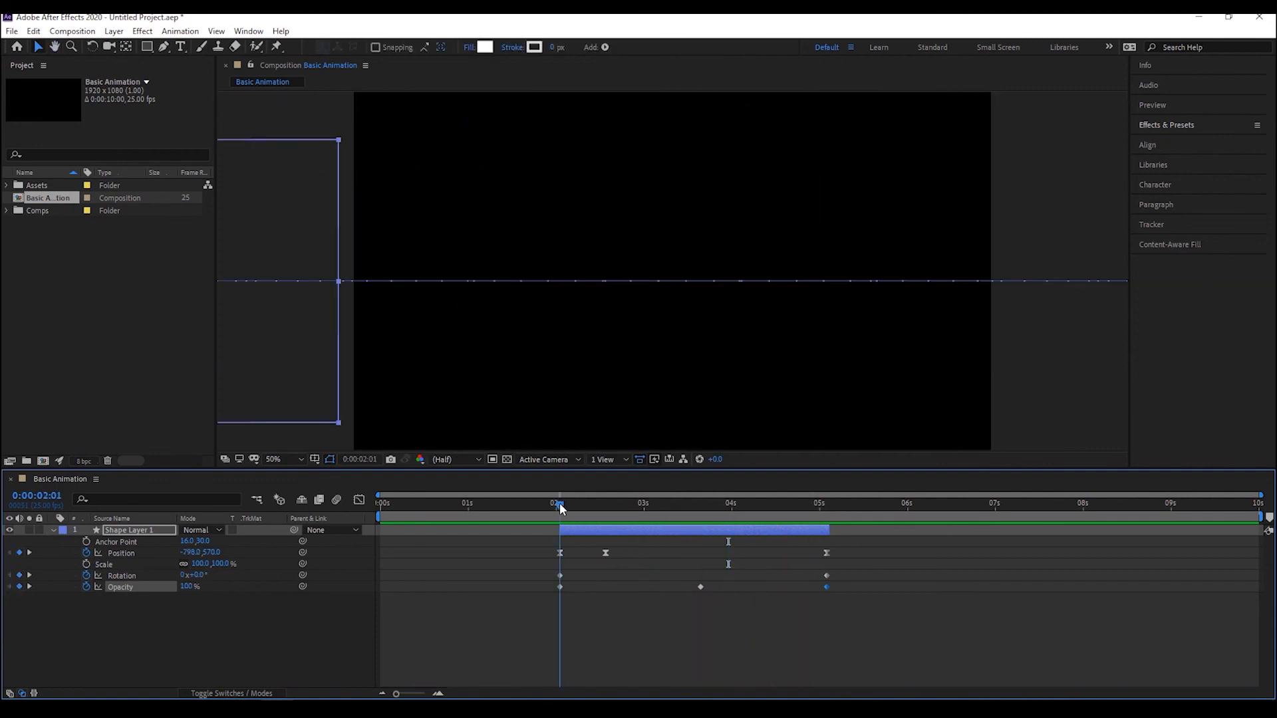
key(space)
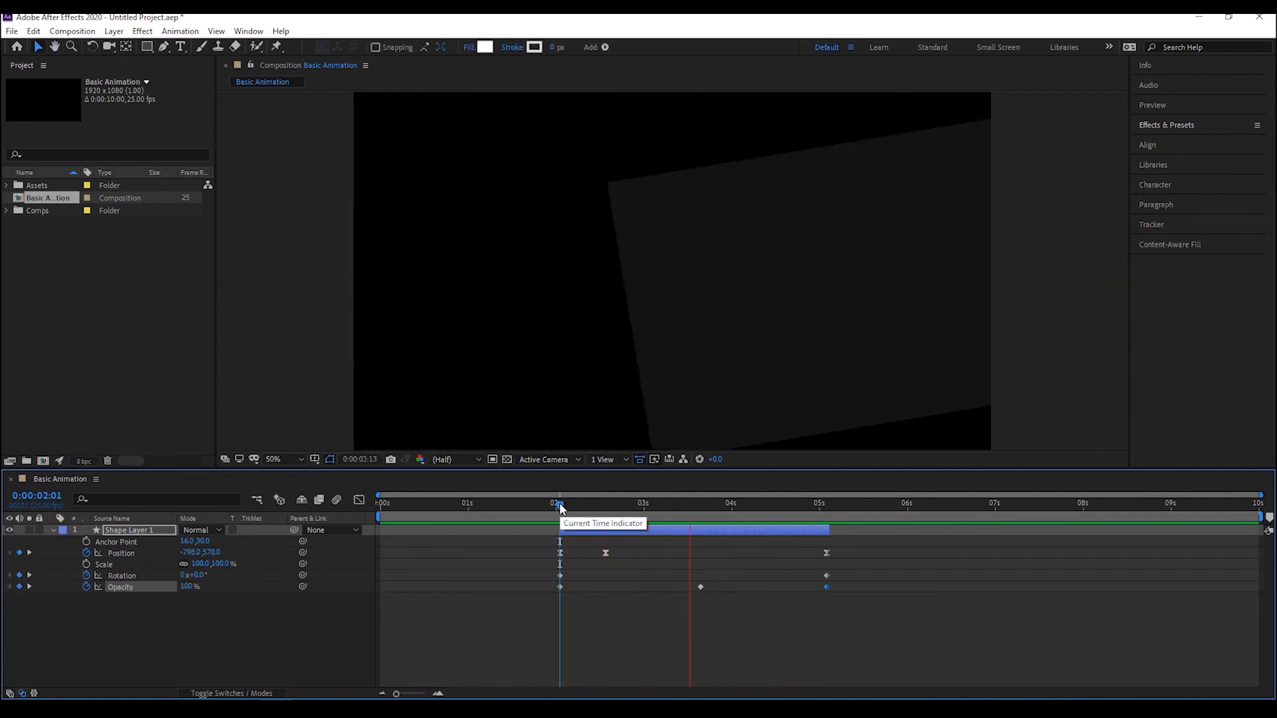